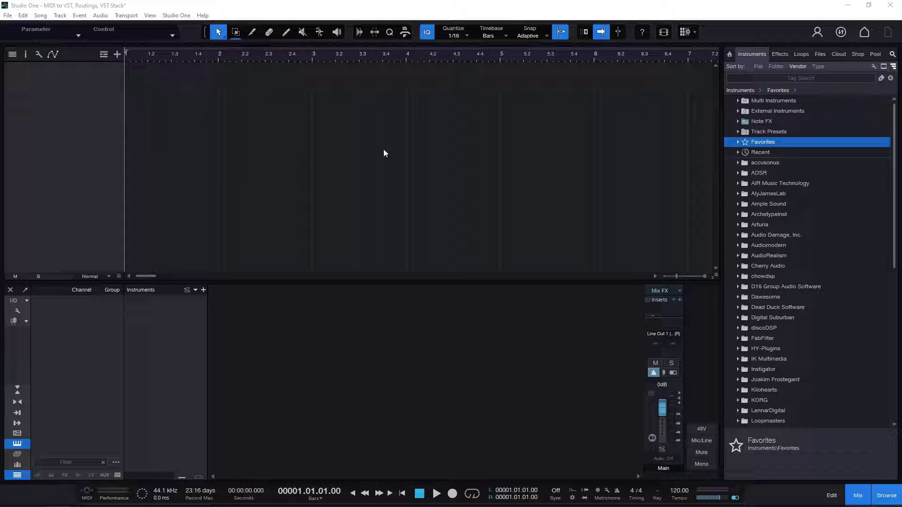
- Add the Impact instrument from the DRUMS & SAMPLER favorites to the arrangement as a new track
click(738, 142)
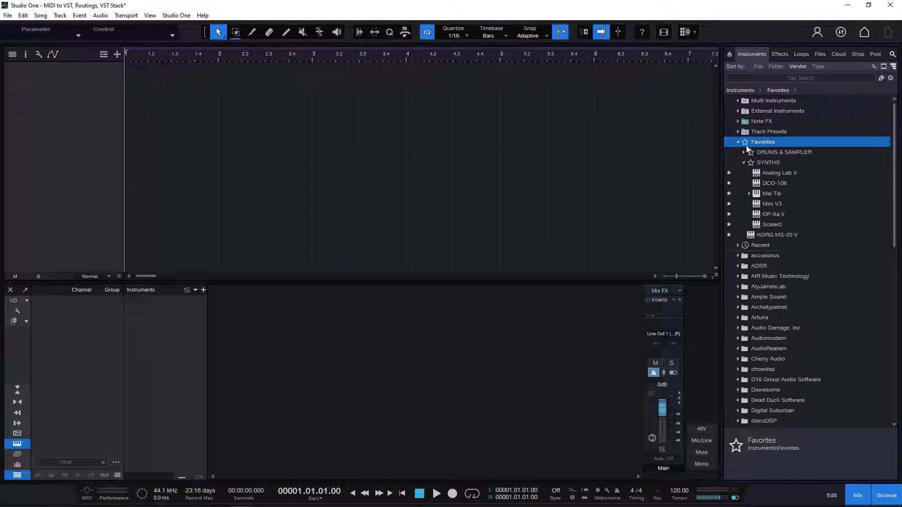
click(746, 163)
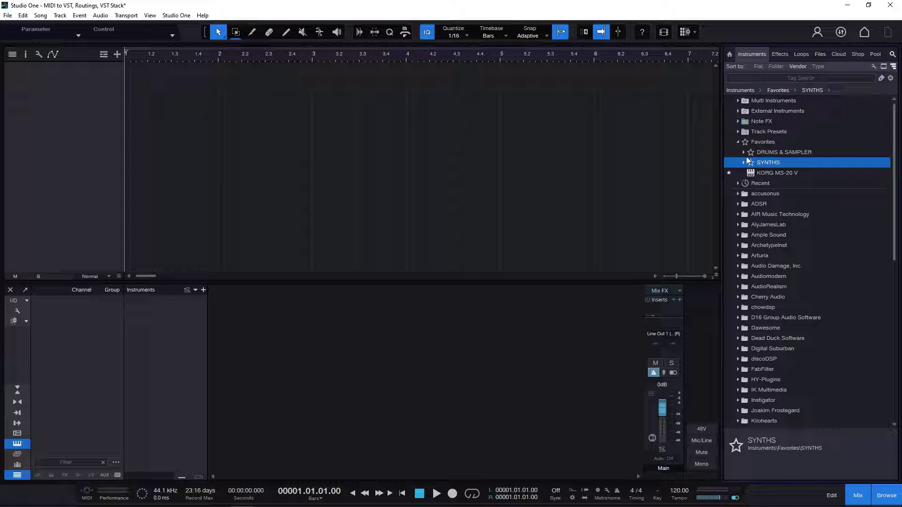
click(750, 152)
drag(771, 162, 37, 104)
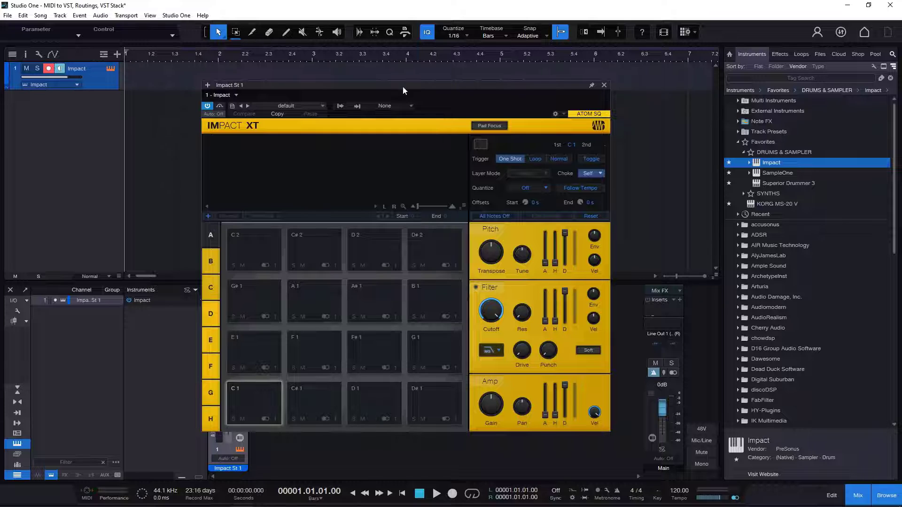
- Load the 60s a GoGo preset into Impact, then close its editor and hide the mix console
drag(404, 90, 472, 78)
click(379, 94)
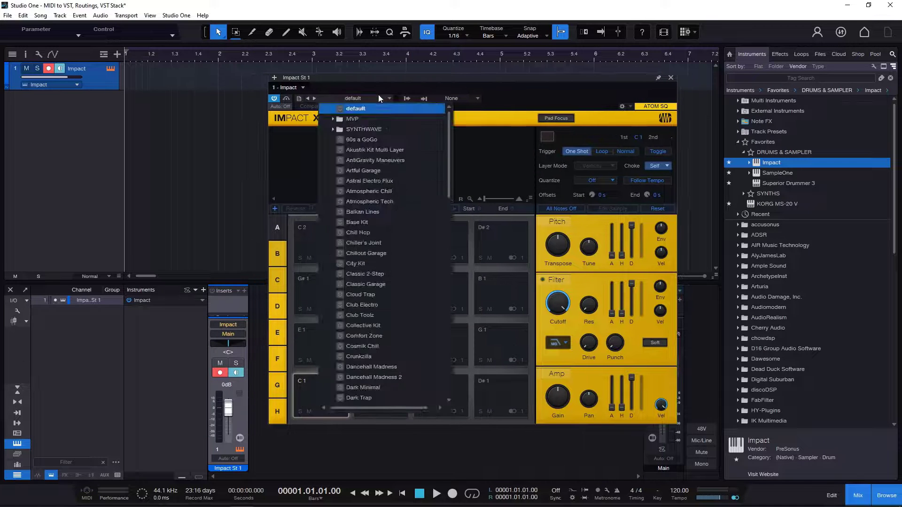
click(375, 140)
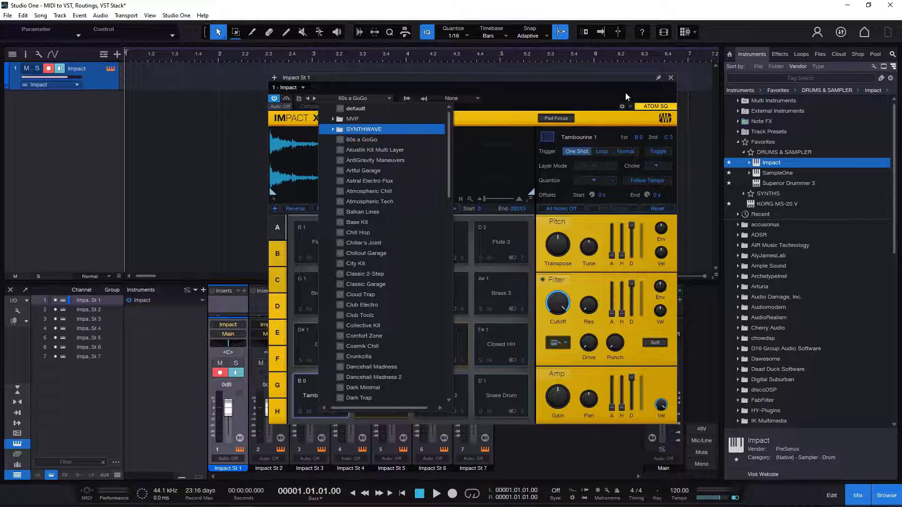
click(670, 78)
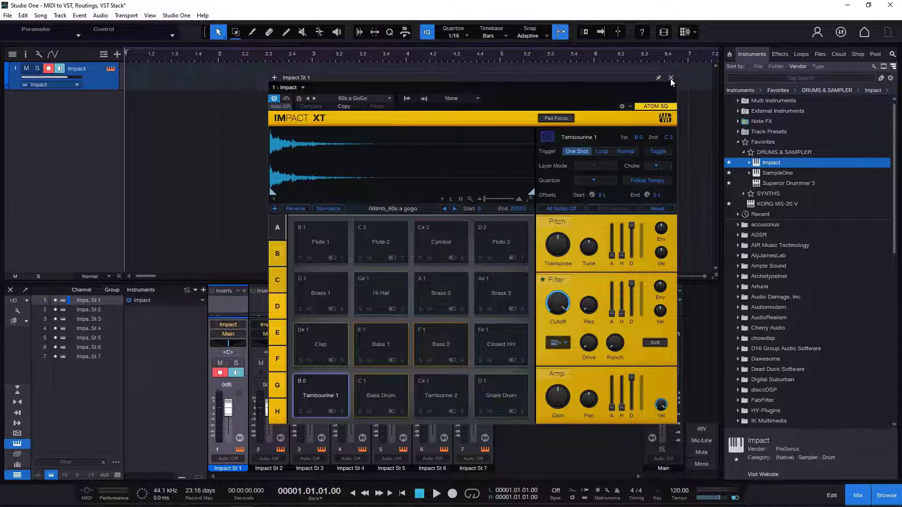
click(670, 78)
click(858, 495)
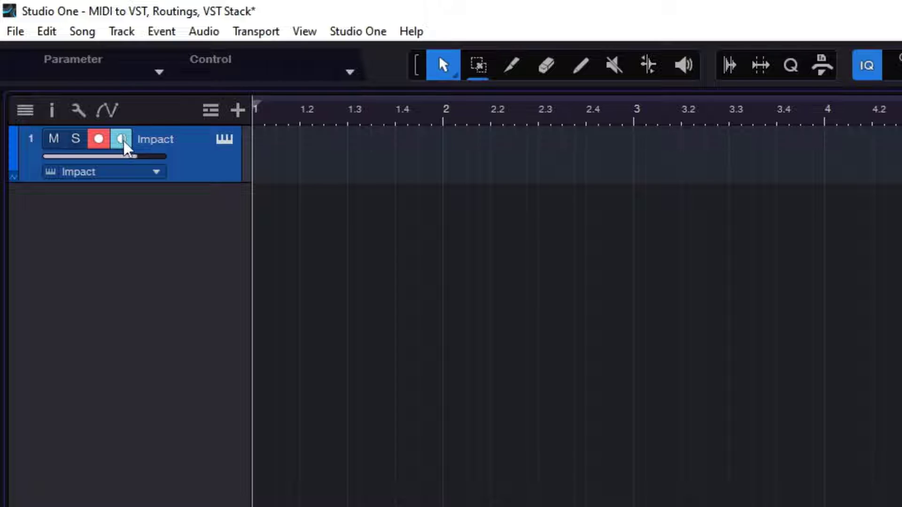
- Turn off monitoring on the Impact track and open its instrument editor
click(122, 139)
click(226, 141)
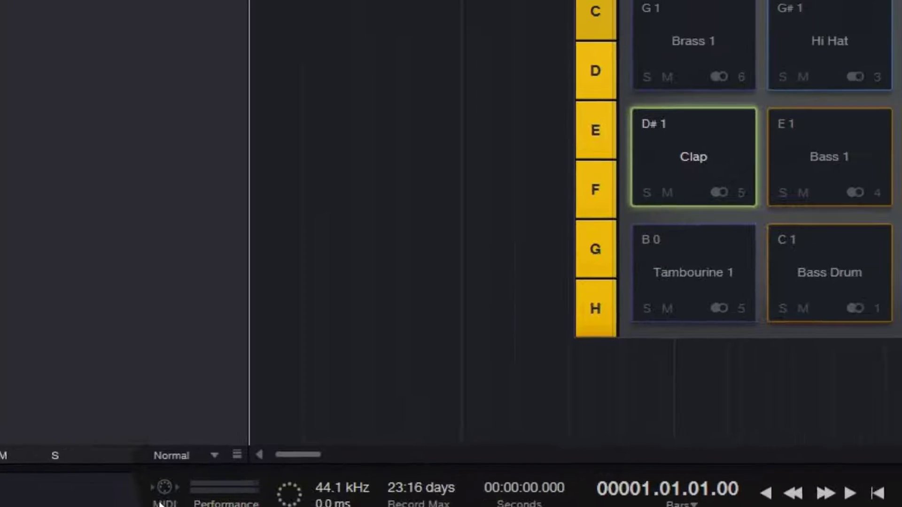
- Reconnect the MIDI devices through the MIDI Monitor and close the monitor window
click(201, 475)
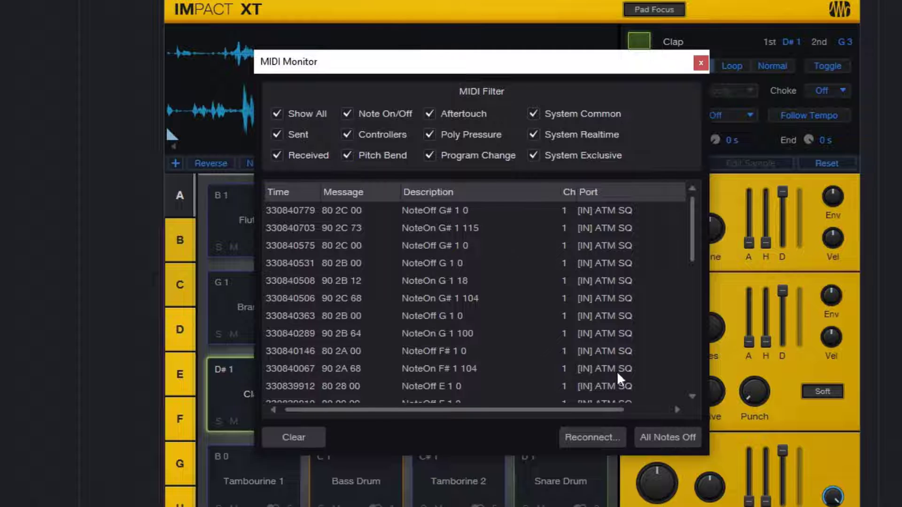
click(594, 435)
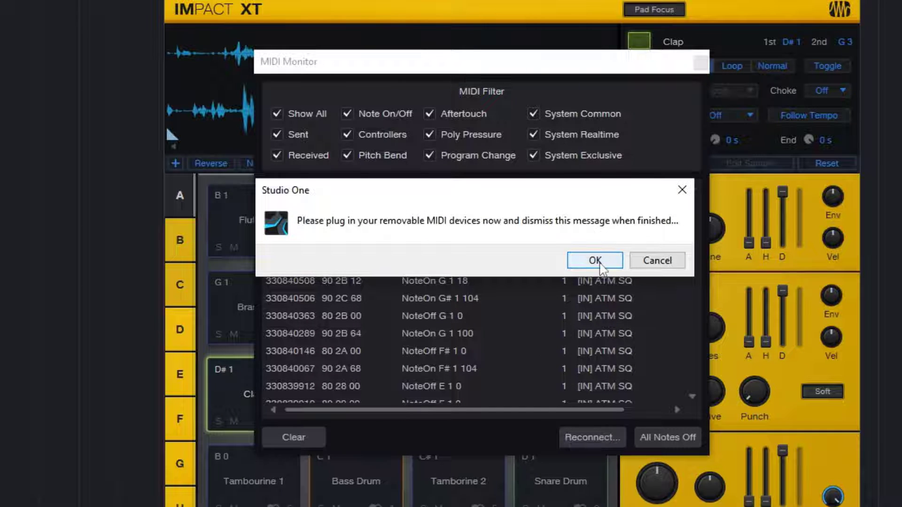
click(597, 261)
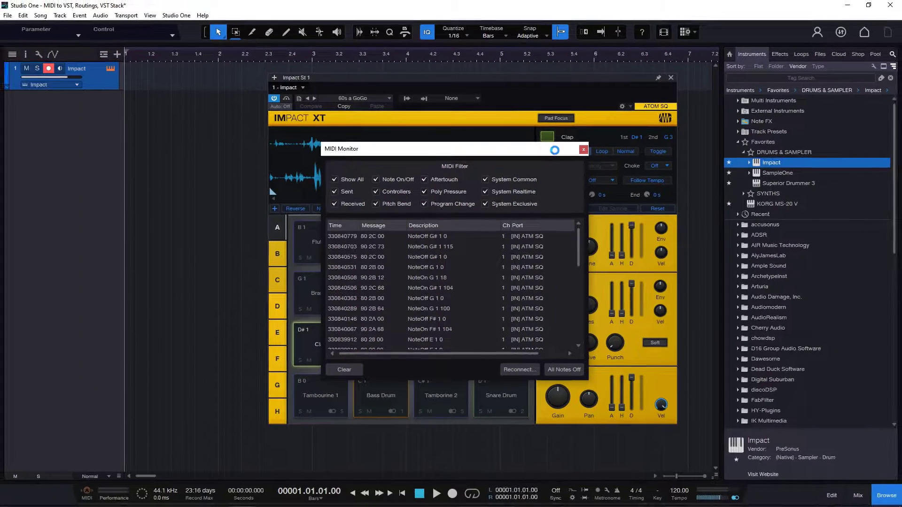
click(583, 149)
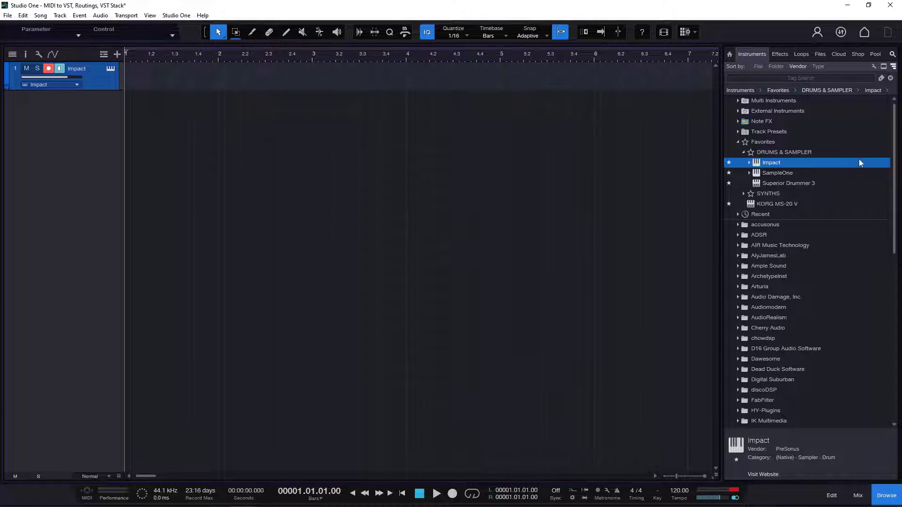
- Add the DCO-106 synth from the SYNTHS favorites as a new track below Impact
click(745, 151)
click(743, 162)
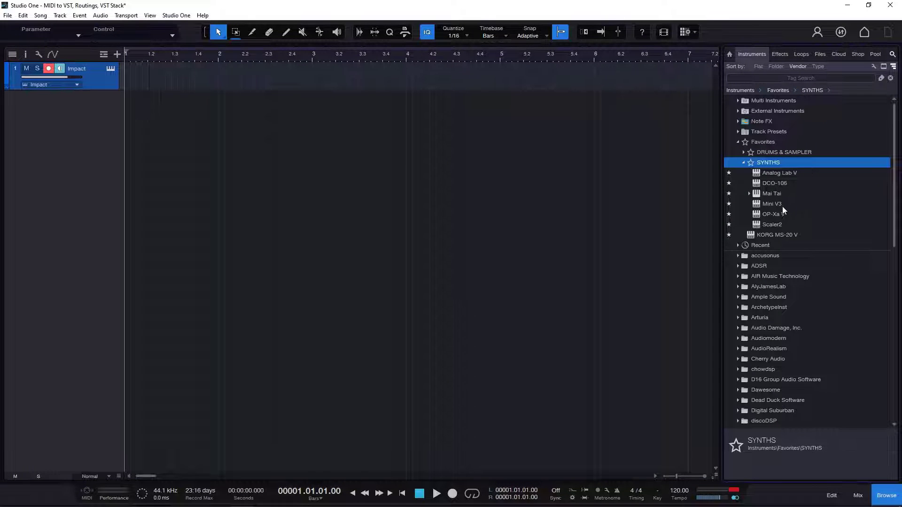
drag(777, 184, 56, 146)
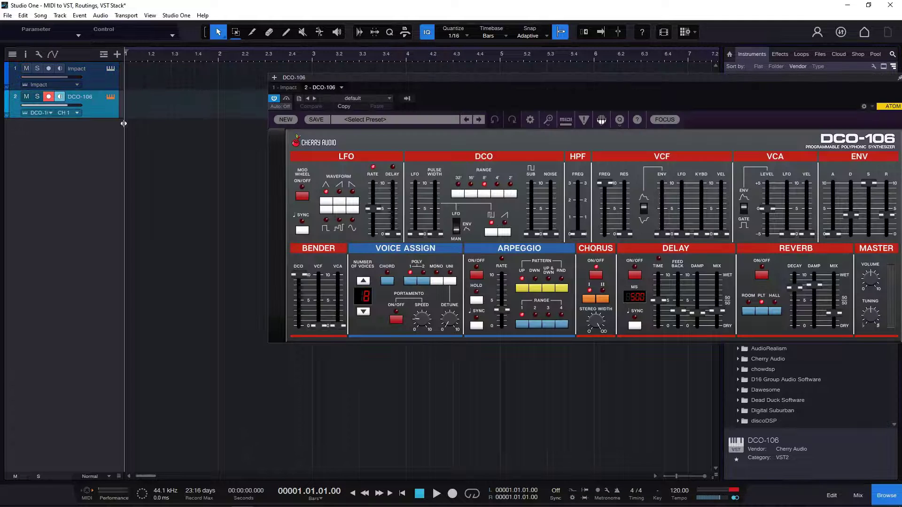
drag(669, 75, 549, 94)
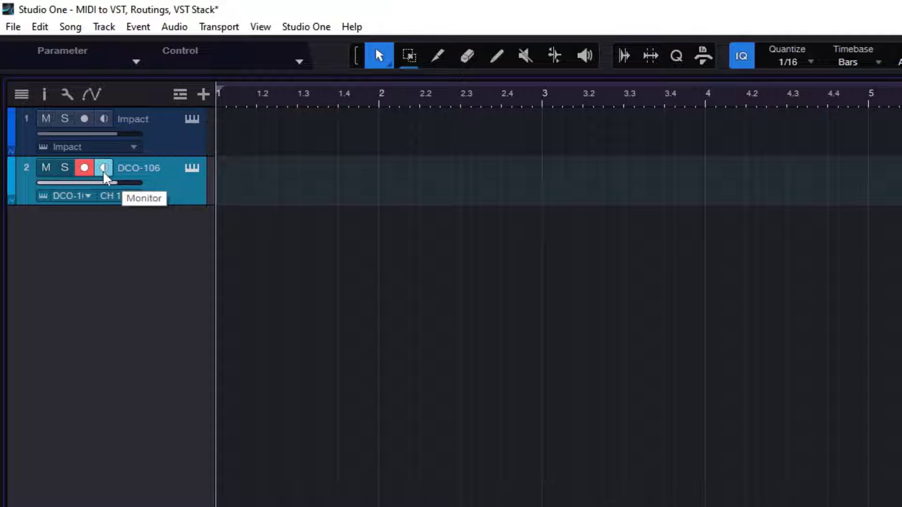
- Select the Impact track and return to the DCO-106 track to check how record arming and monitoring respond
click(168, 140)
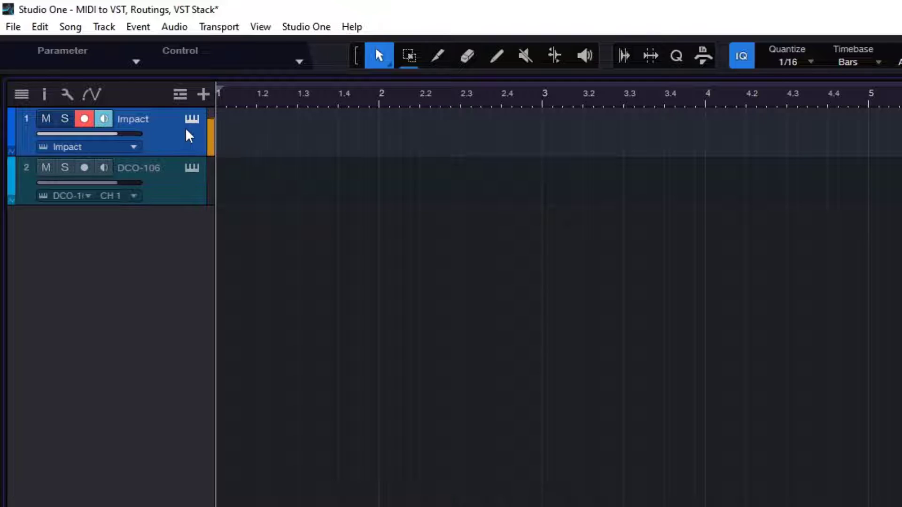
click(167, 179)
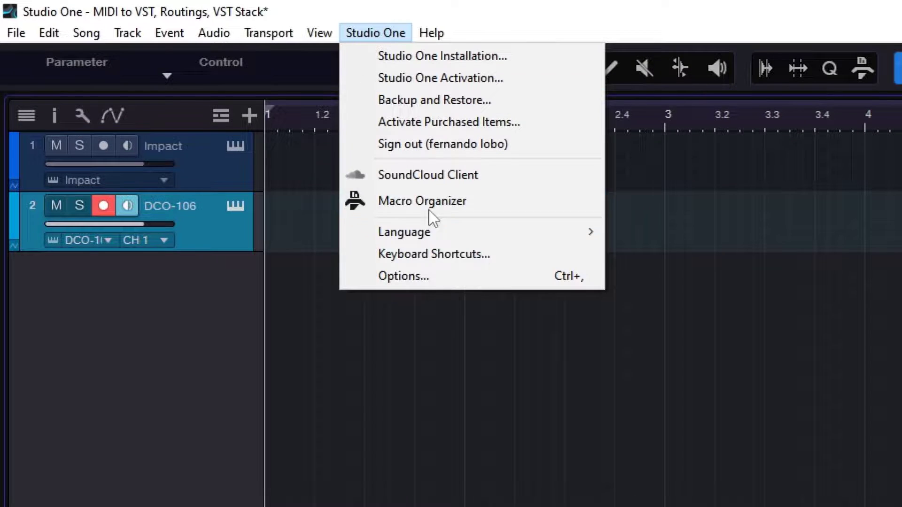
- Disable Instrument Input follows Selection in the advanced console options and apply the change
click(421, 281)
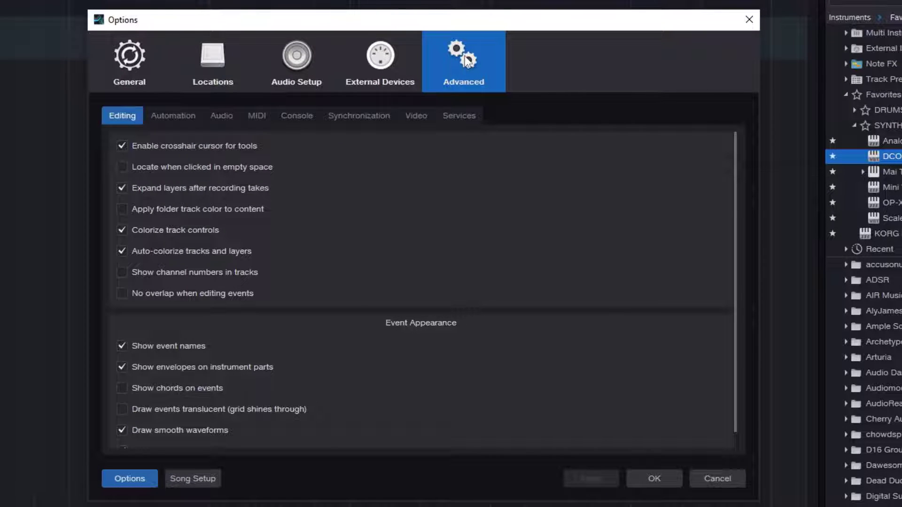
click(309, 118)
scroll(393, 214, down, 1)
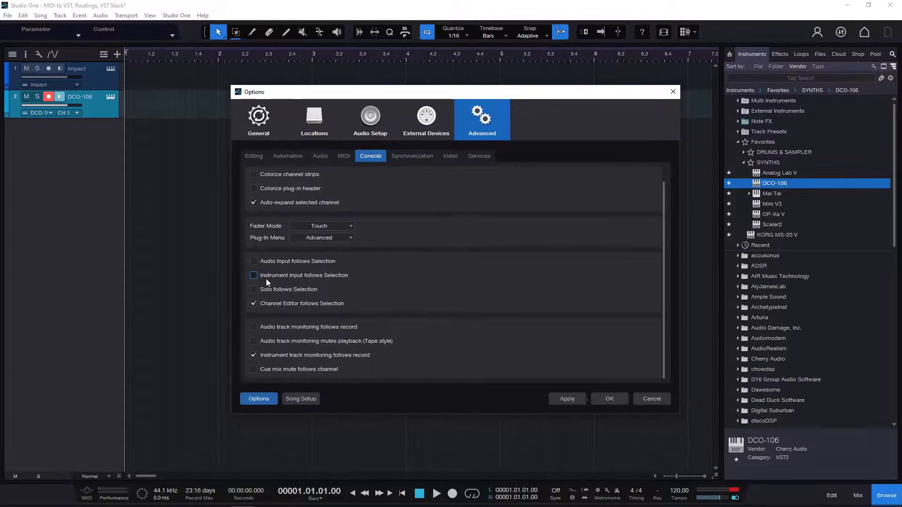
click(108, 246)
click(562, 399)
click(607, 400)
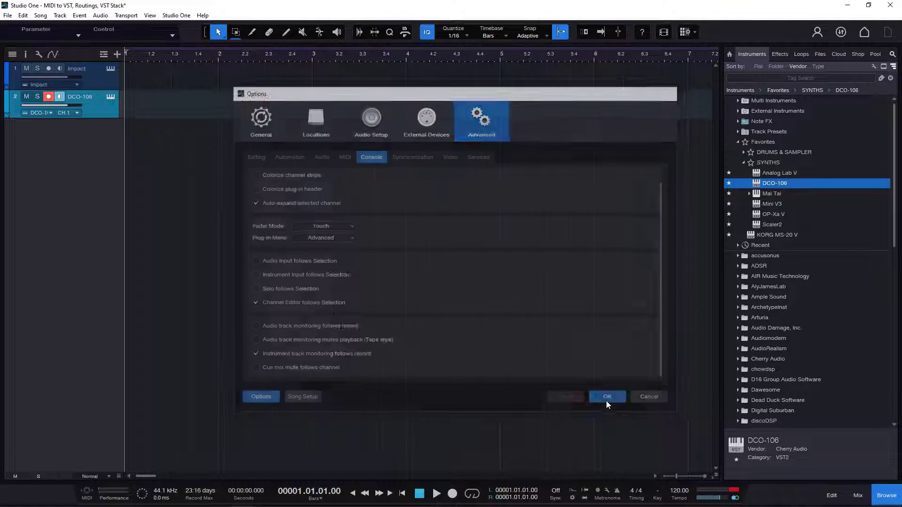
- Test track selection with input following disabled by selecting the Impact track and returning to DCO-106
click(93, 84)
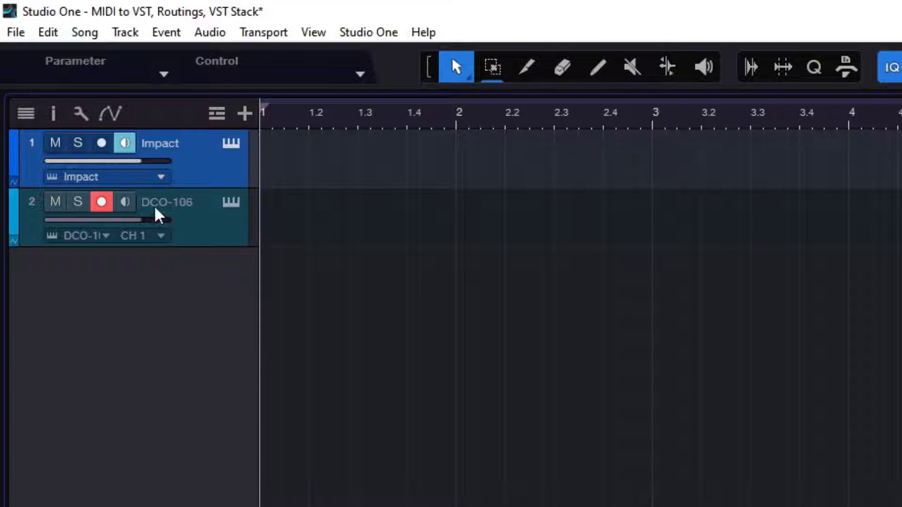
click(194, 225)
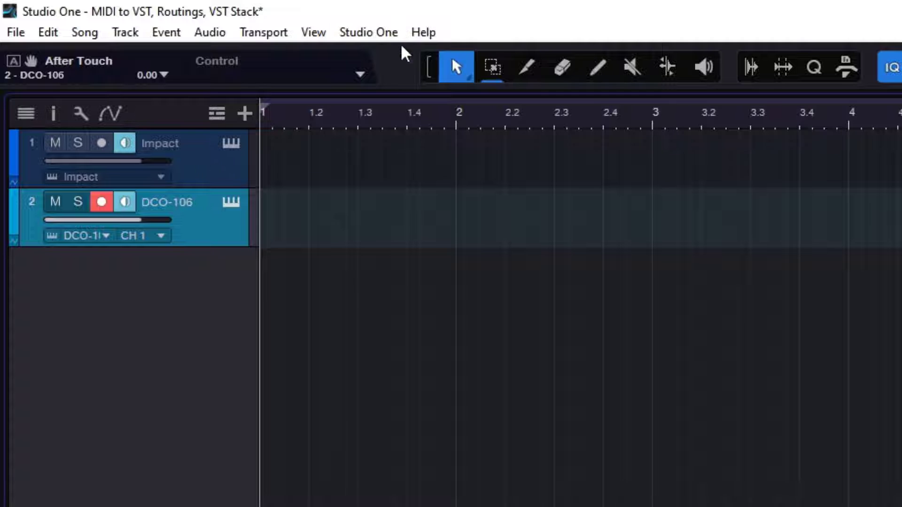
- Enable Instrument Input follows Selection in the advanced console options and apply the change
click(382, 31)
click(452, 270)
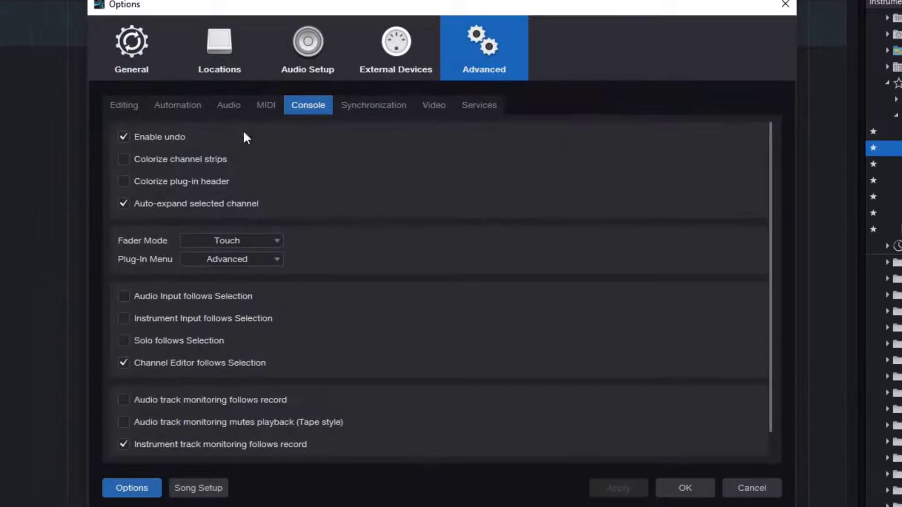
click(192, 319)
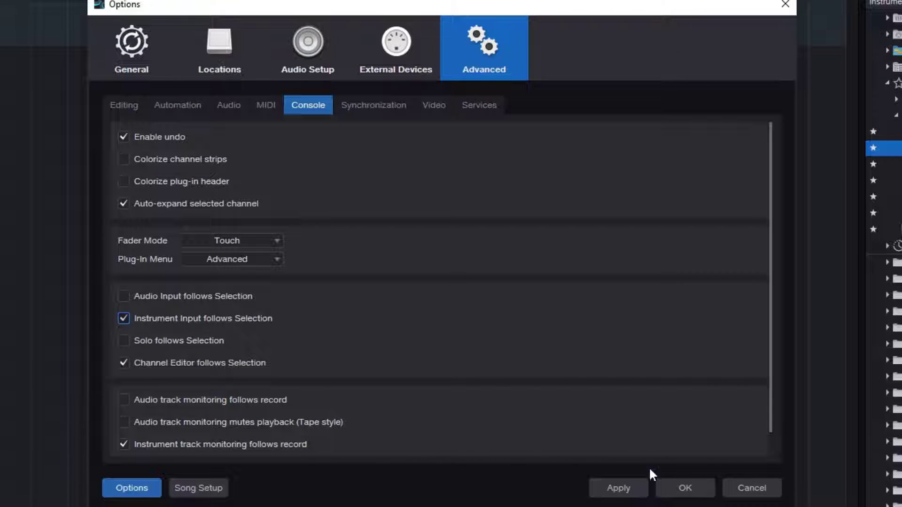
click(628, 490)
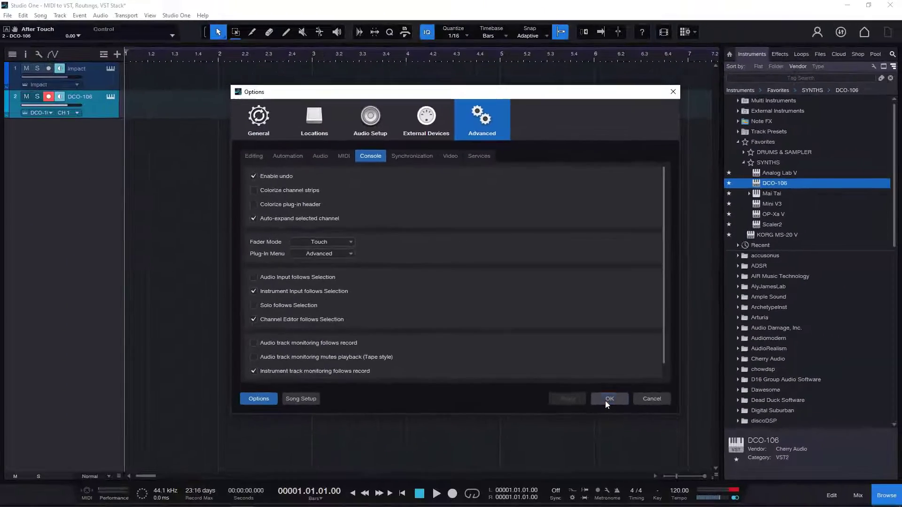
click(608, 399)
- Switch selection from Impact to the DCO-106 track and additionally turn on monitoring for the Impact track
click(93, 75)
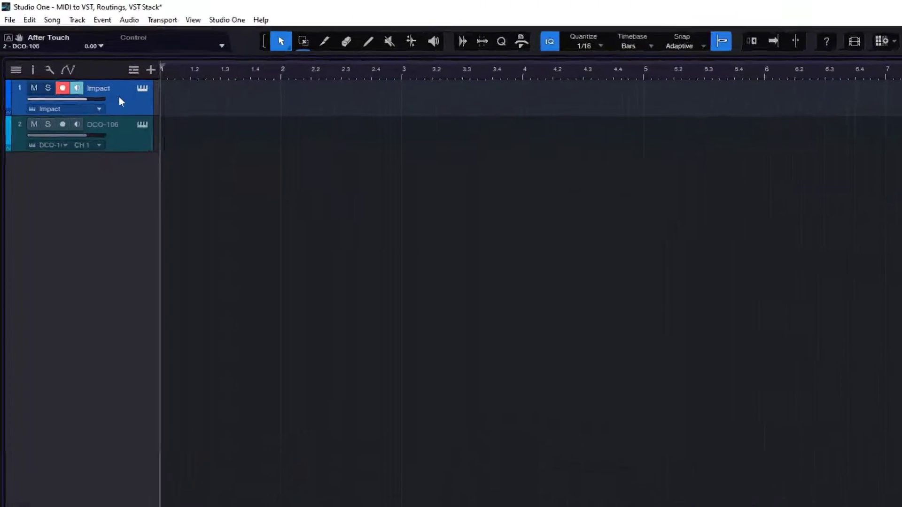
click(123, 145)
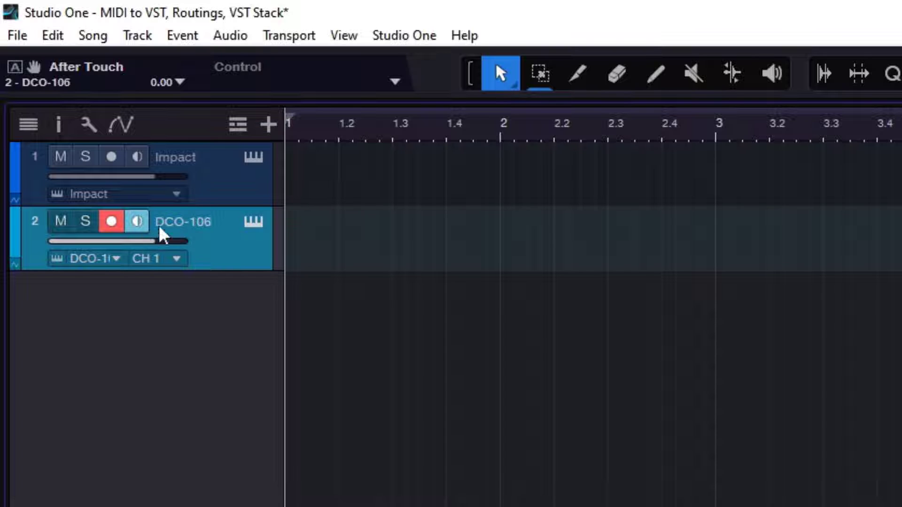
click(137, 157)
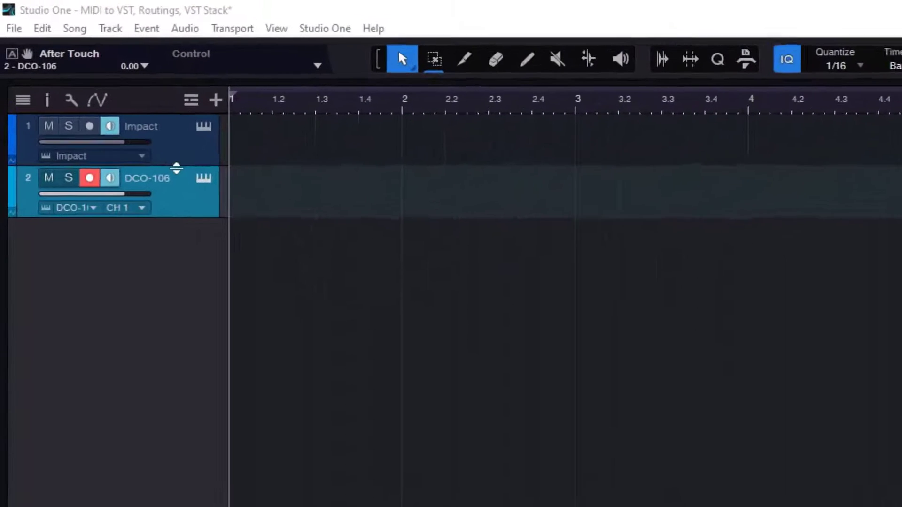
- Increase the height of the Impact and DCO-106 tracks to expose their input and output settings
drag(176, 168, 190, 234)
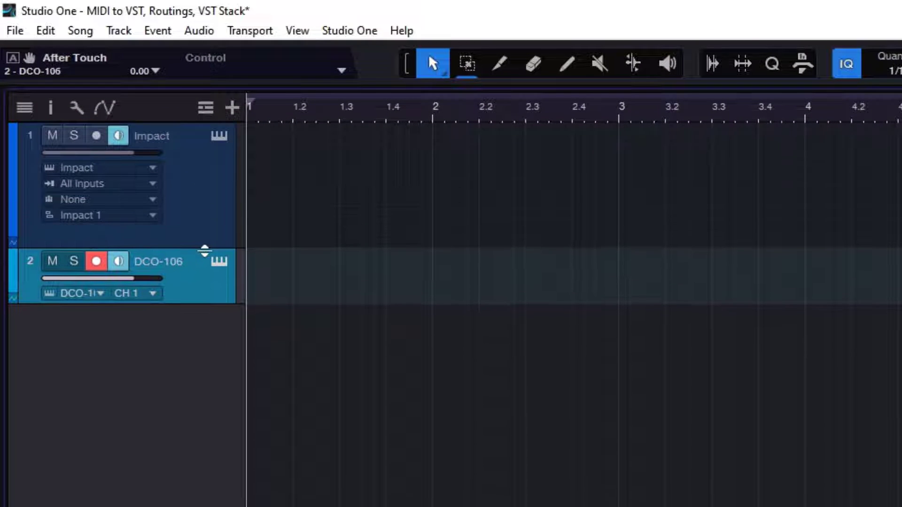
drag(203, 297, 203, 365)
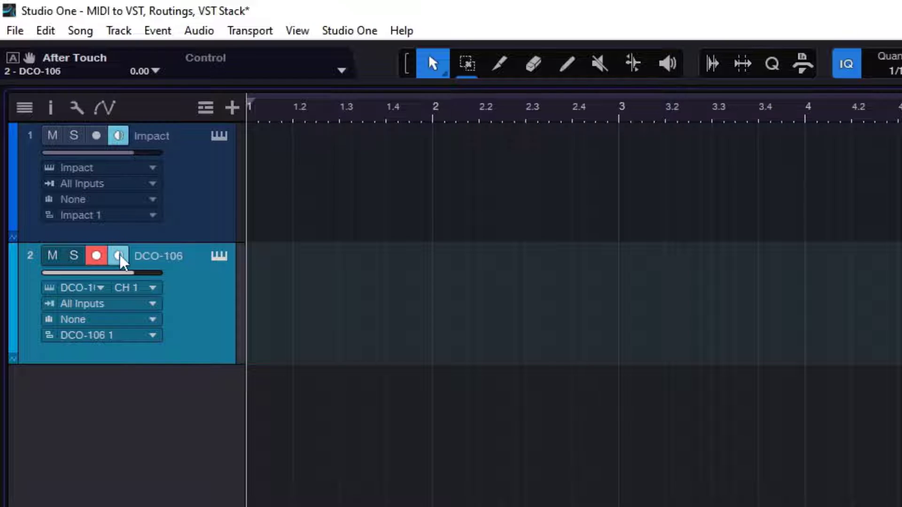
- Set the Impact track's MIDI input to ATOM SQ
click(184, 190)
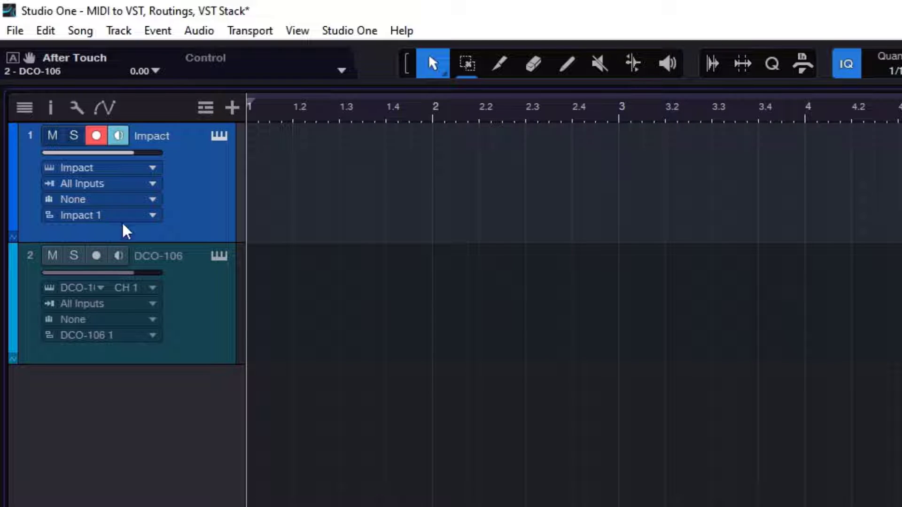
click(152, 186)
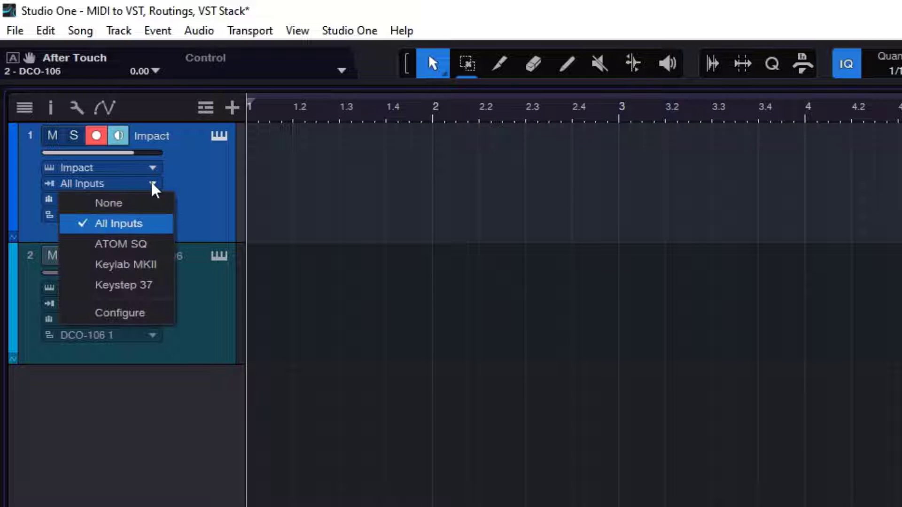
click(130, 252)
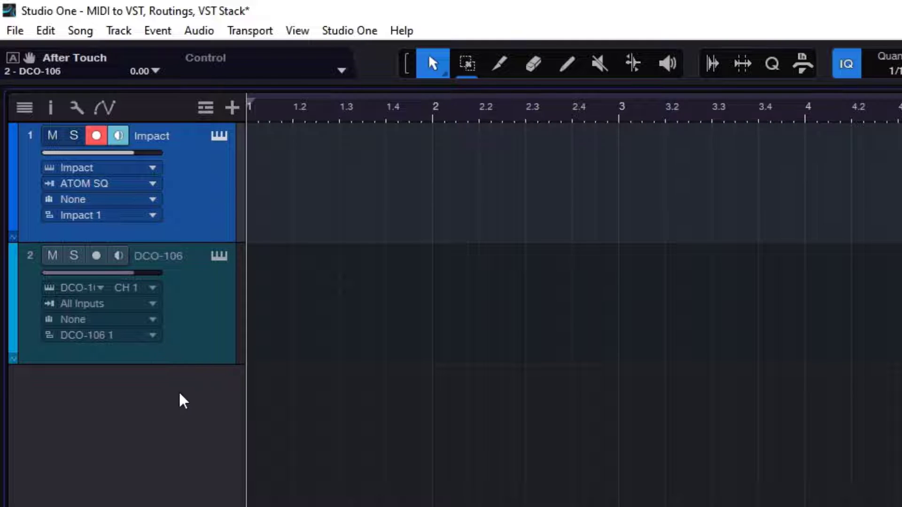
- Set the DCO-106 track's MIDI input to Keylab MKII
click(193, 325)
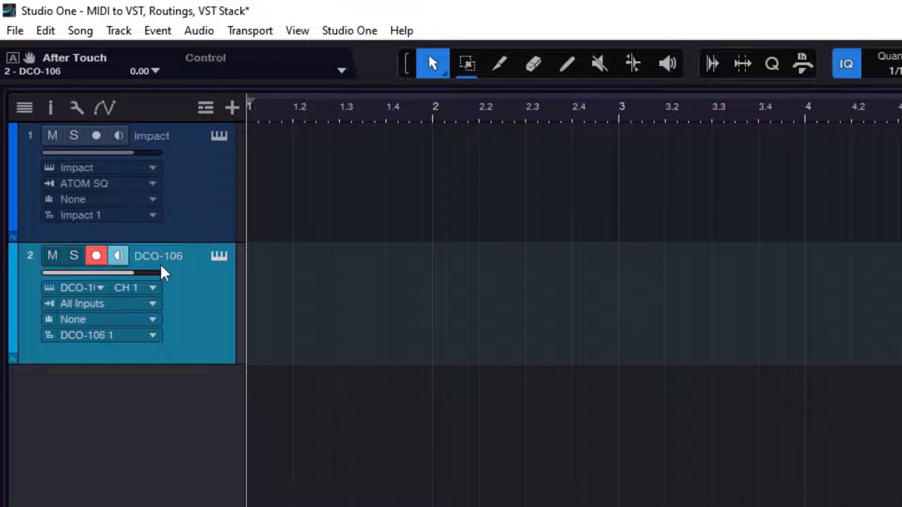
click(101, 301)
click(154, 383)
- Switch selection to Impact and back to DCO-106, then enable monitoring on the unselected Impact track as well
click(192, 197)
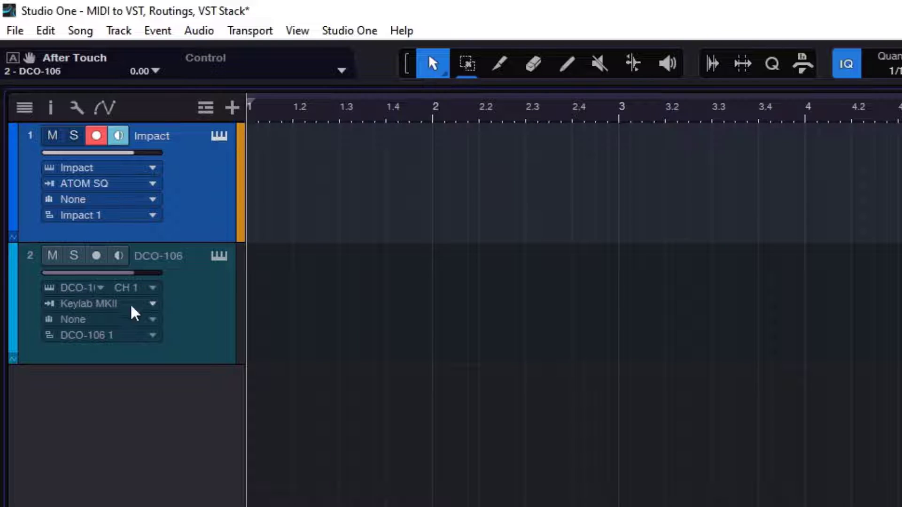
click(201, 286)
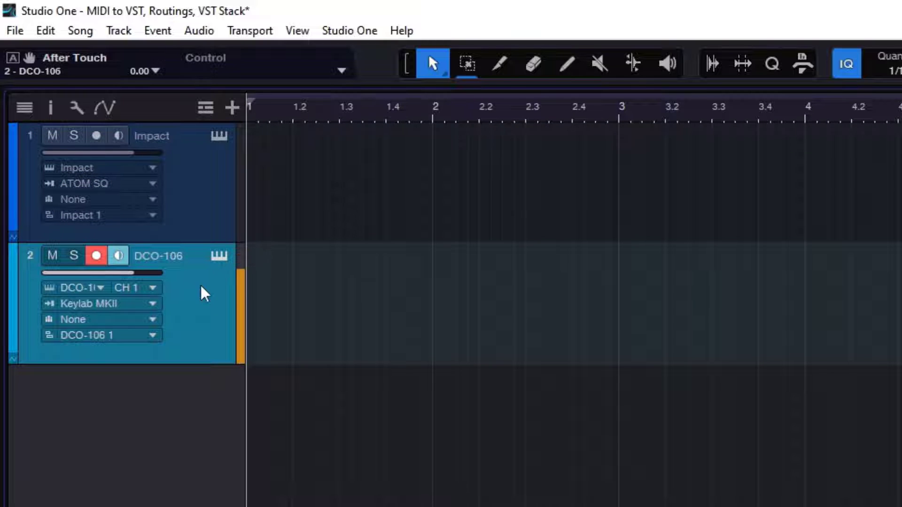
click(117, 135)
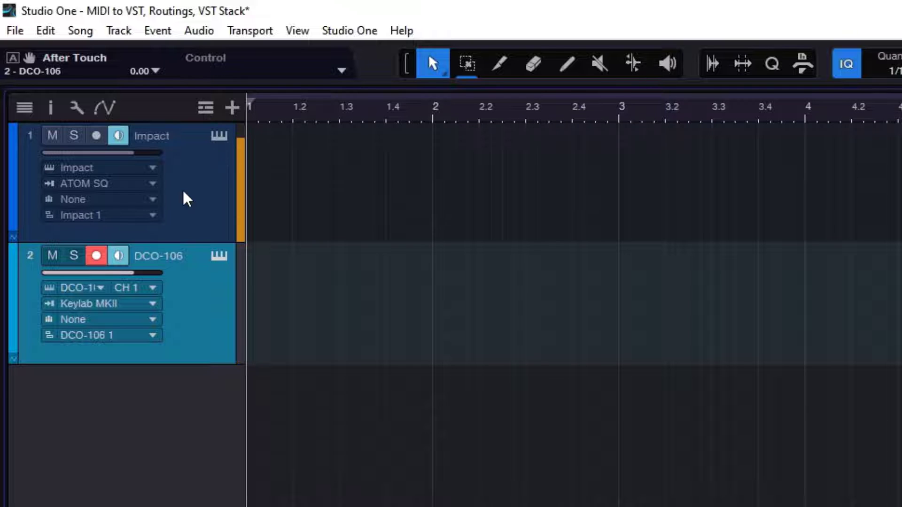
- Set the MIDI input of both the DCO-106 and Impact tracks to All Inputs
click(91, 303)
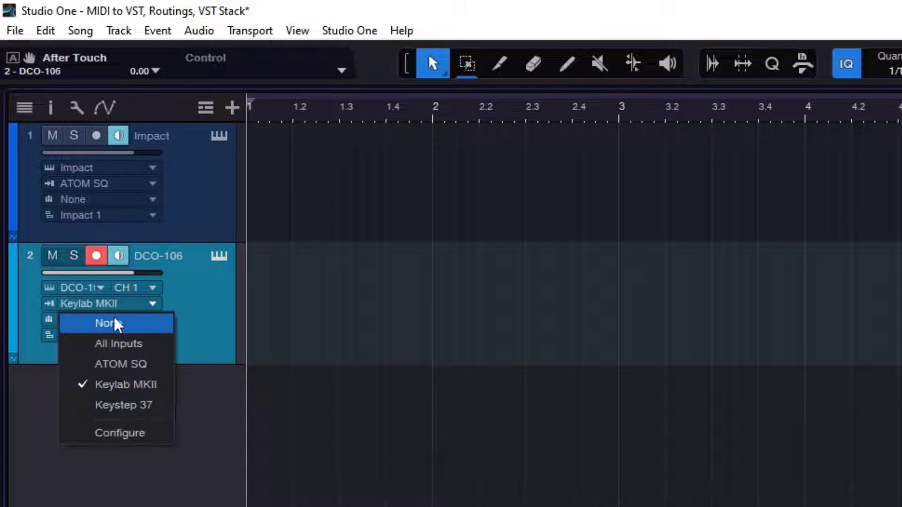
click(140, 344)
click(149, 185)
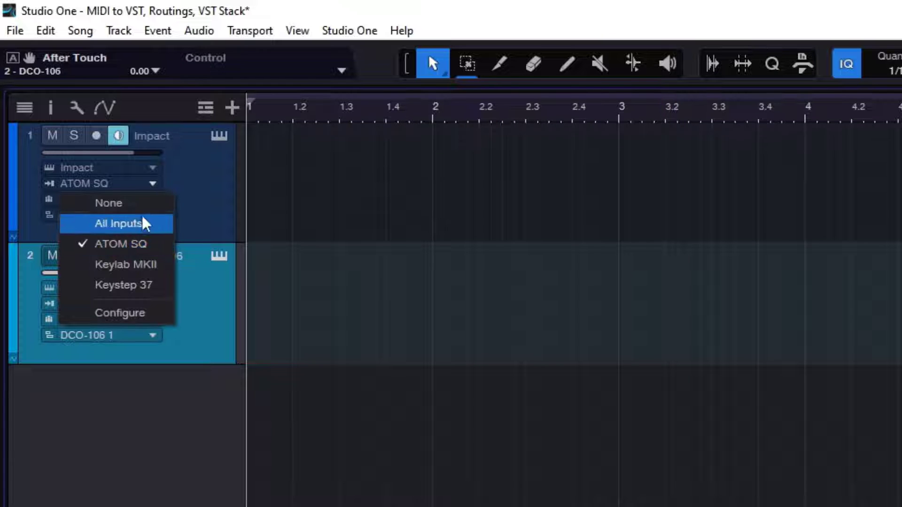
click(140, 219)
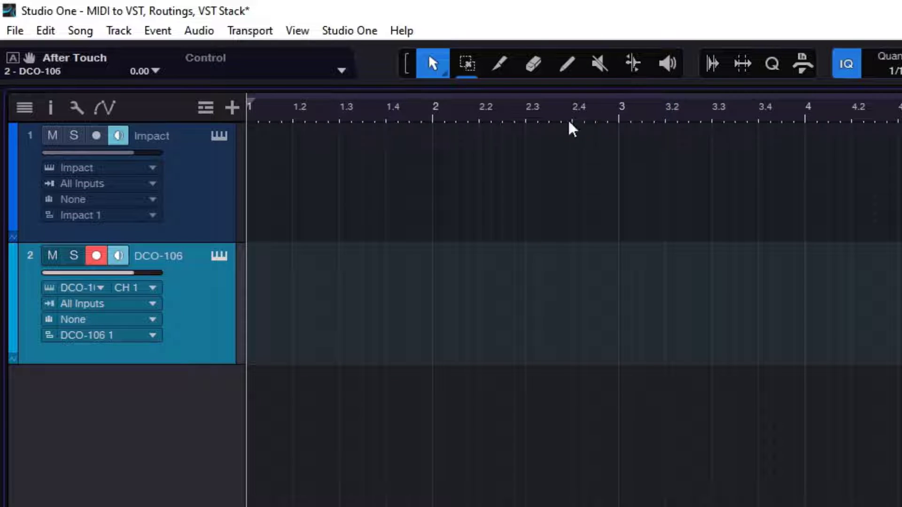
- Examine the Mackie Control entry of the Keylab MKII among the external devices and leave its settings untouched
click(346, 32)
click(346, 32)
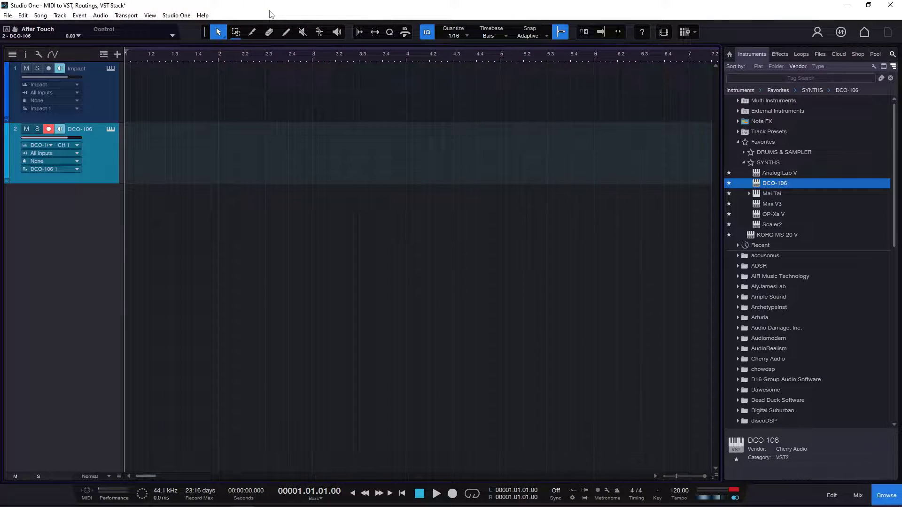
click(325, 28)
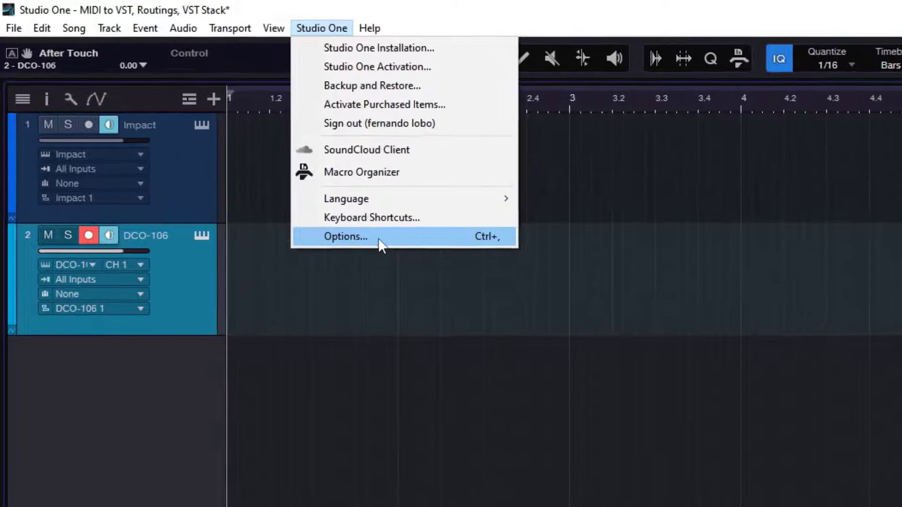
click(292, 184)
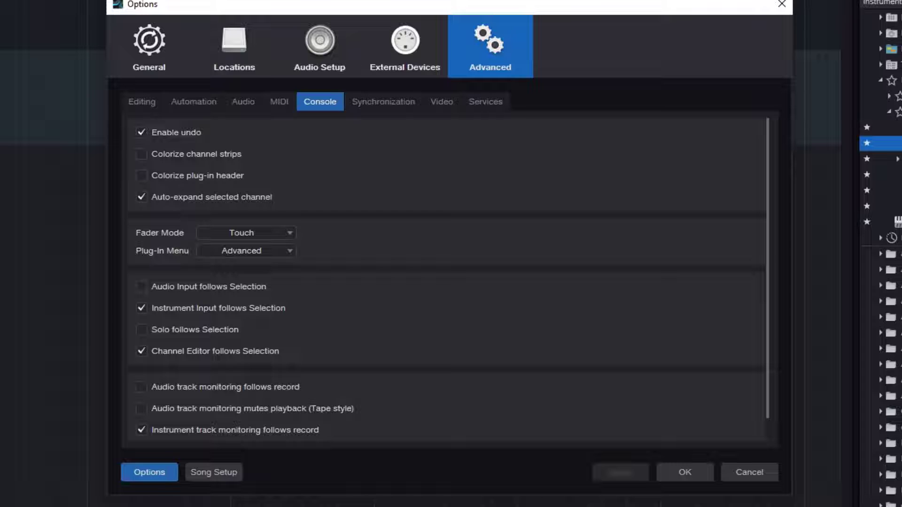
click(423, 44)
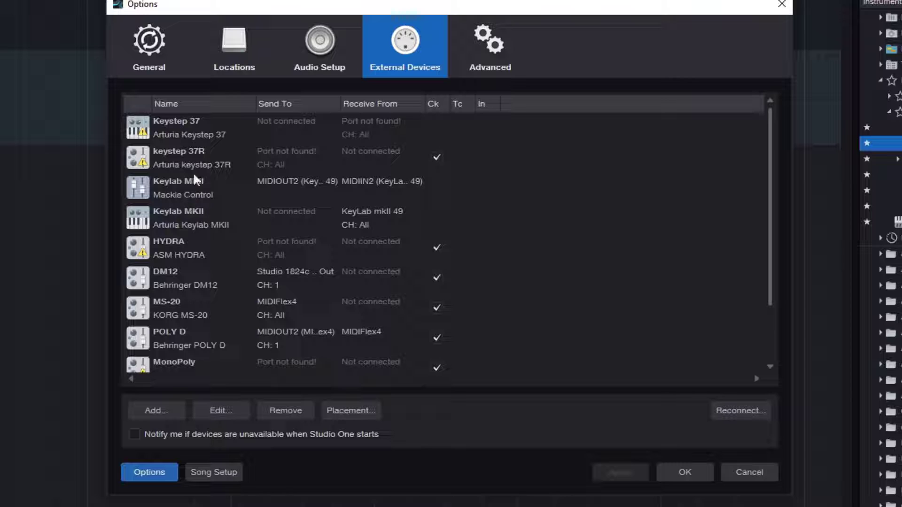
double_click(173, 192)
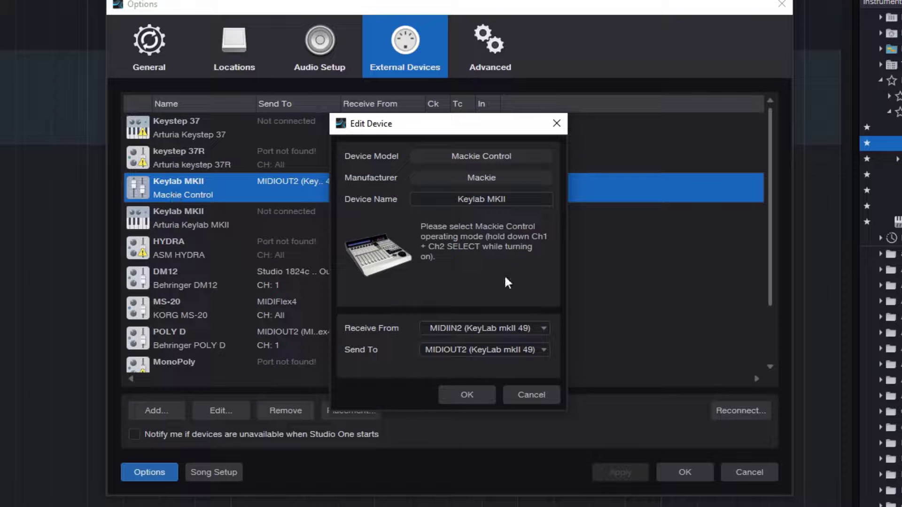
click(554, 395)
- Examine the Arturia Keylab MKII keyboard's device settings, including Default Instrument Input, and leave the options without changes
double_click(187, 214)
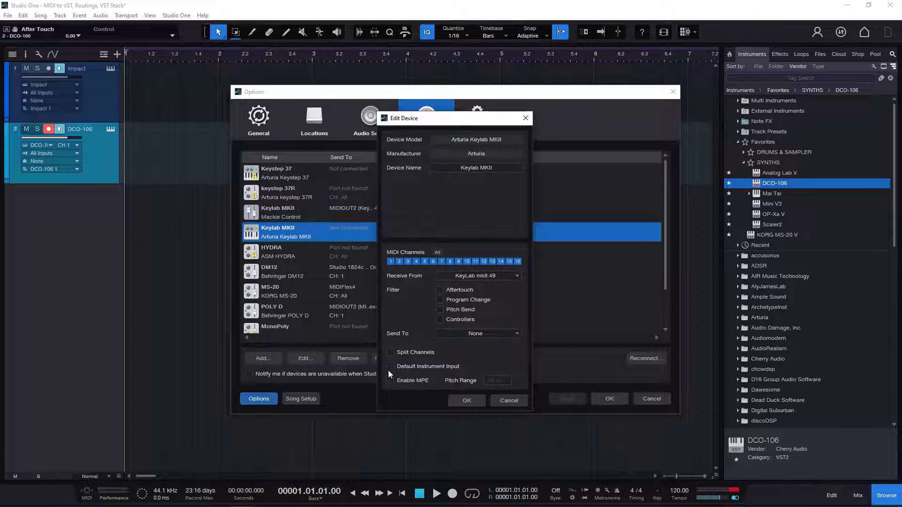
click(519, 402)
click(655, 401)
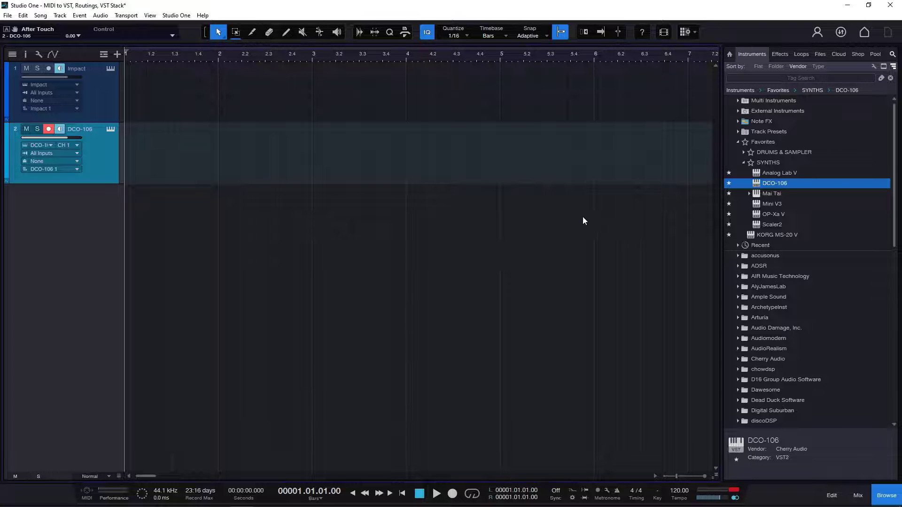
- Set the Impact track's MIDI input to Keystep 37, then change it to Keylab MKII
click(113, 111)
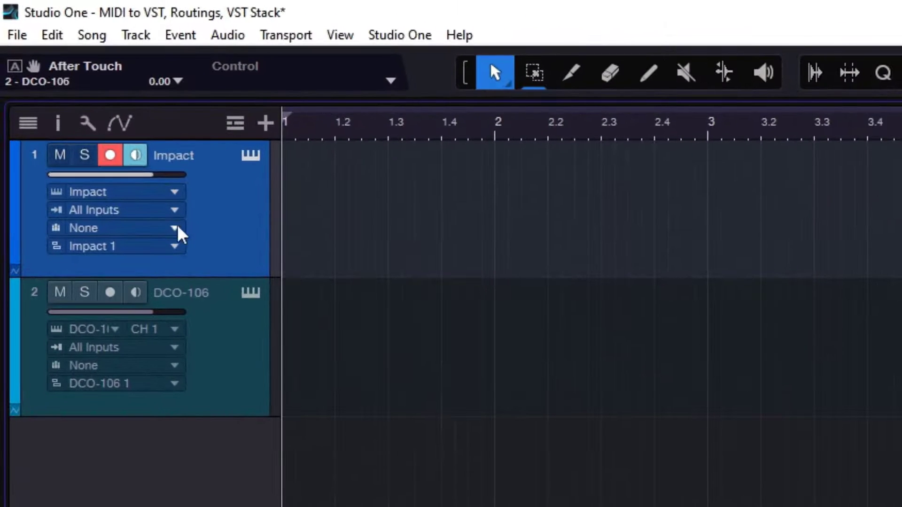
click(66, 93)
click(168, 327)
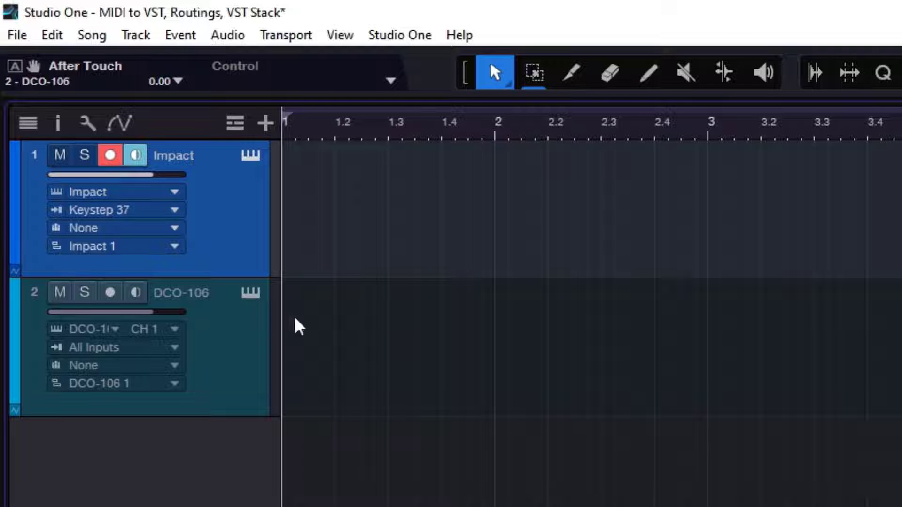
click(127, 214)
click(177, 304)
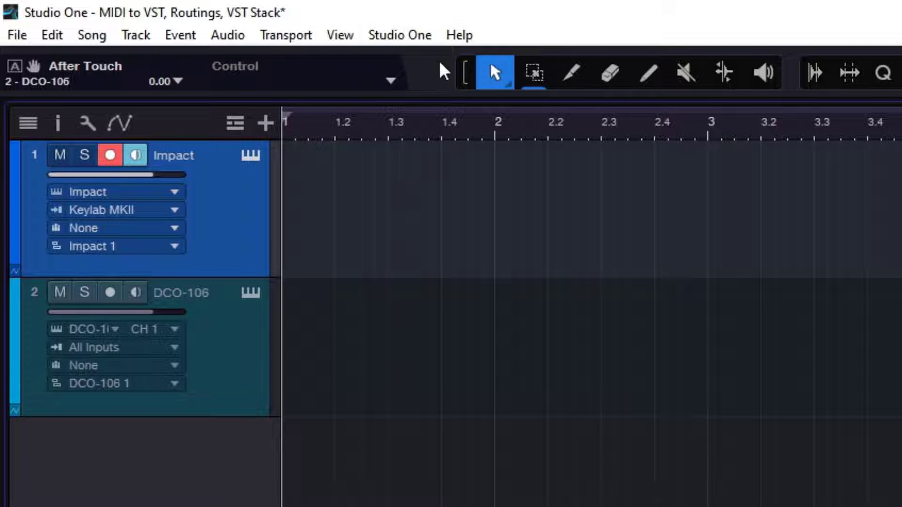
- Review the Arturia Keylab MKII keyboard's Split Channels and Default Instrument Input options without editing the device, and close the options
click(411, 37)
click(533, 295)
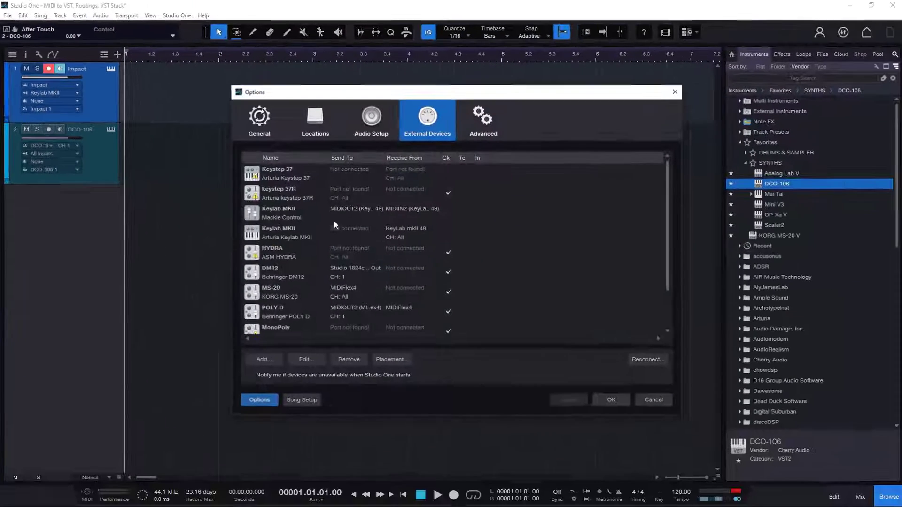
click(282, 232)
double_click(280, 229)
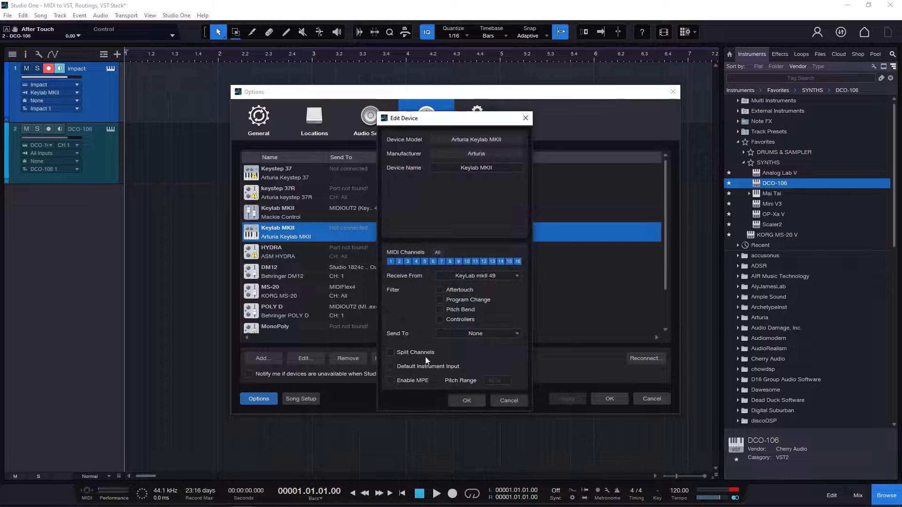
click(518, 401)
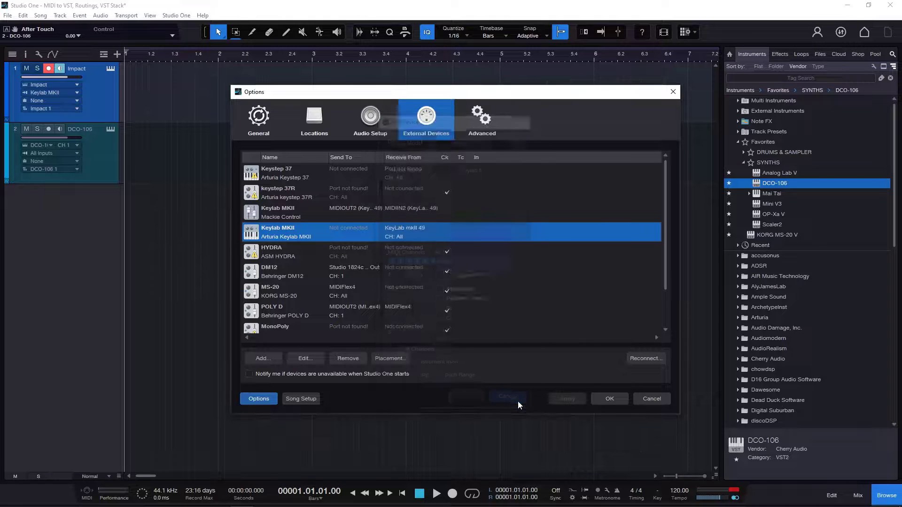
click(611, 399)
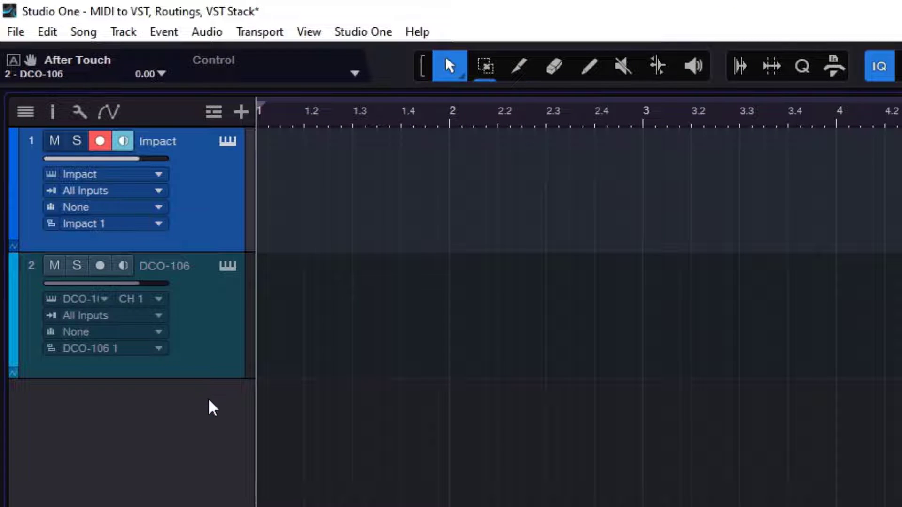
- Select both the Impact and DCO-106 tracks and remove them from the song
click(212, 351)
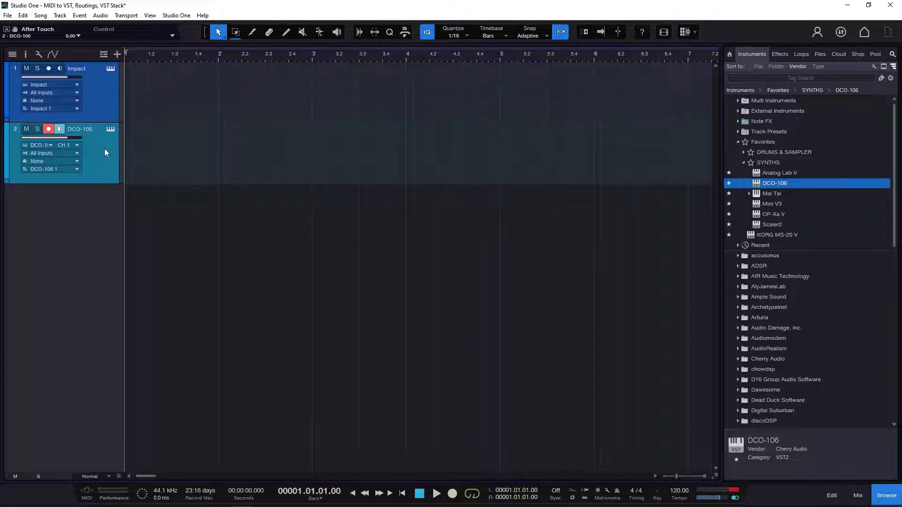
right_click(104, 148)
click(177, 197)
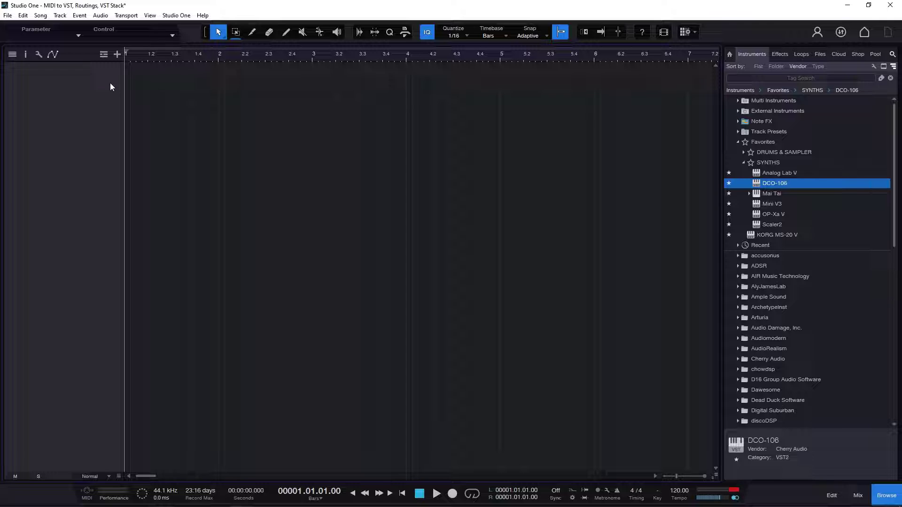
- Add Scaler2 from the favorite synths as a new instrument track and play a note on its on-screen keyboard
drag(784, 225, 53, 101)
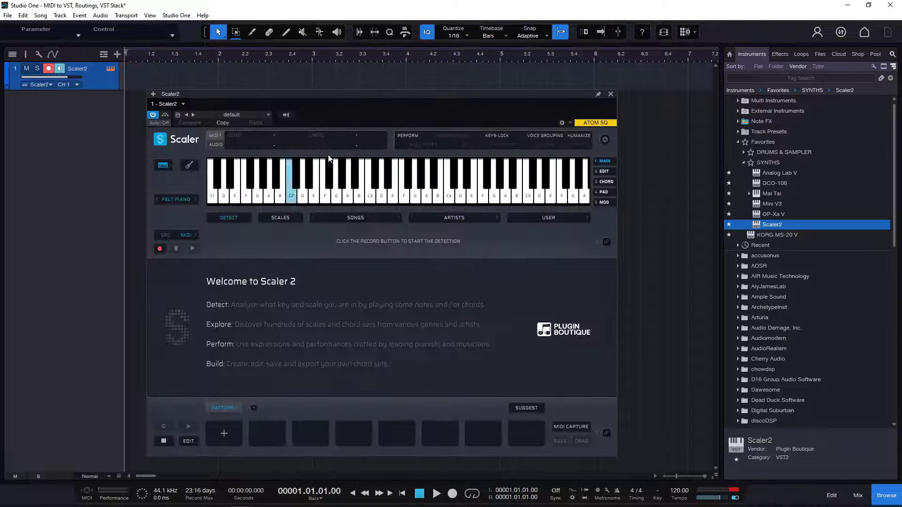
drag(394, 95, 461, 68)
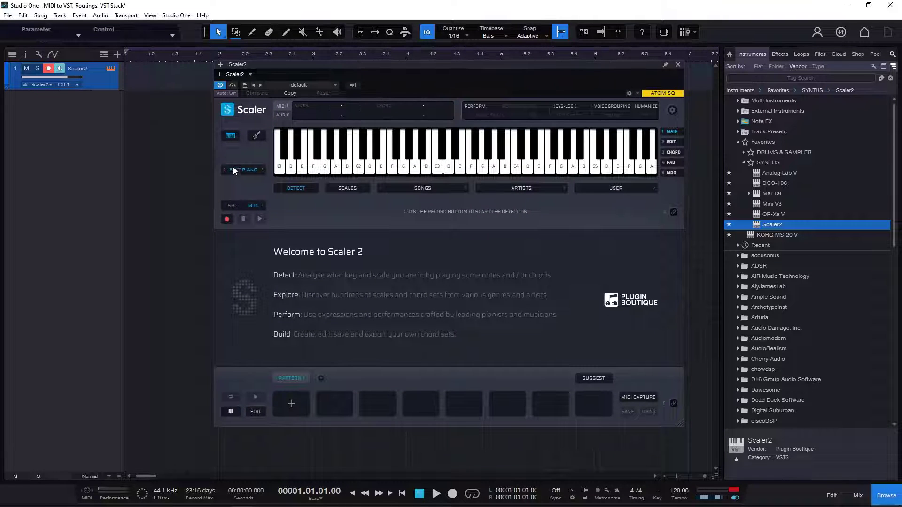
click(409, 170)
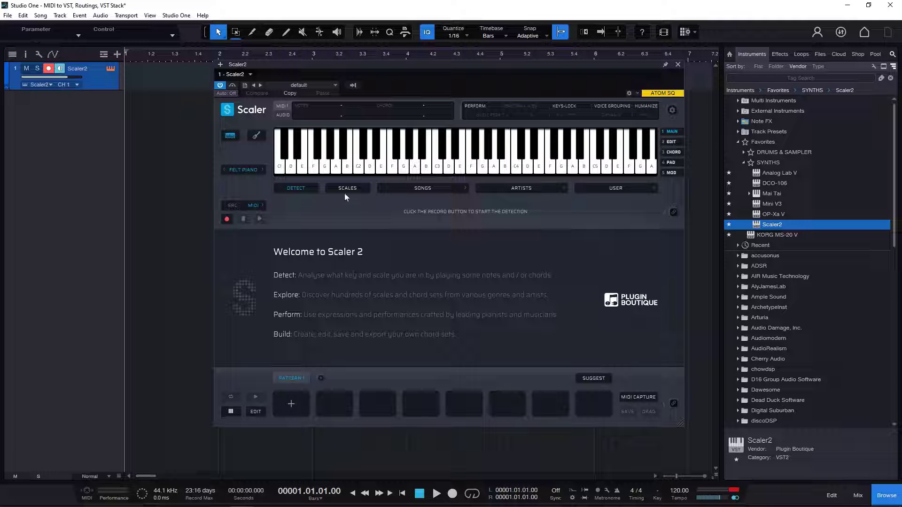
- Load the Synthwave 1 chord set from Scaler2's song library
click(399, 188)
mouse_move(424, 472)
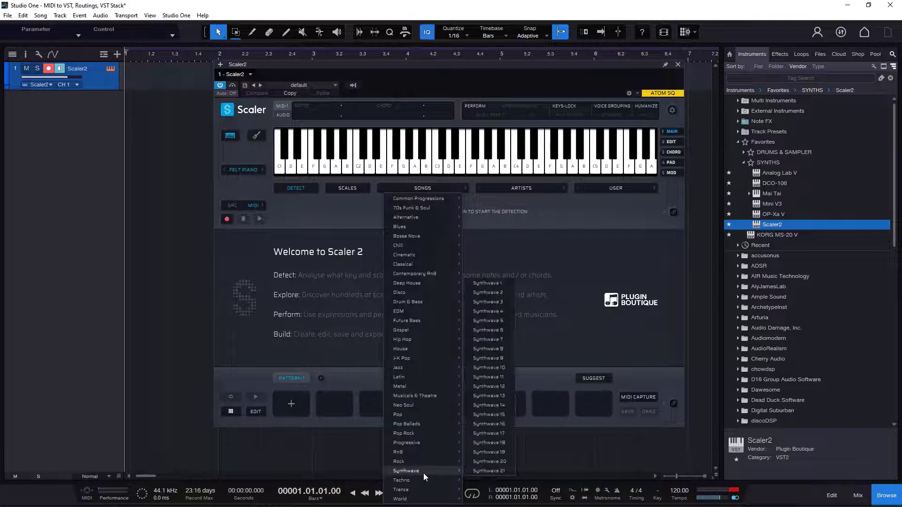
click(486, 284)
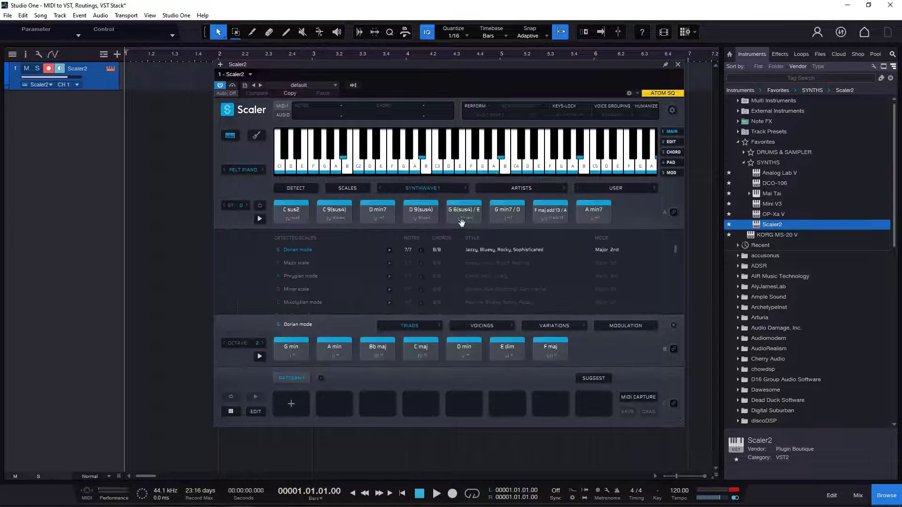
- Audition several chords of the Synthwave 1 set in Scaler2, including C sus2 and C 9(sus4)
click(293, 213)
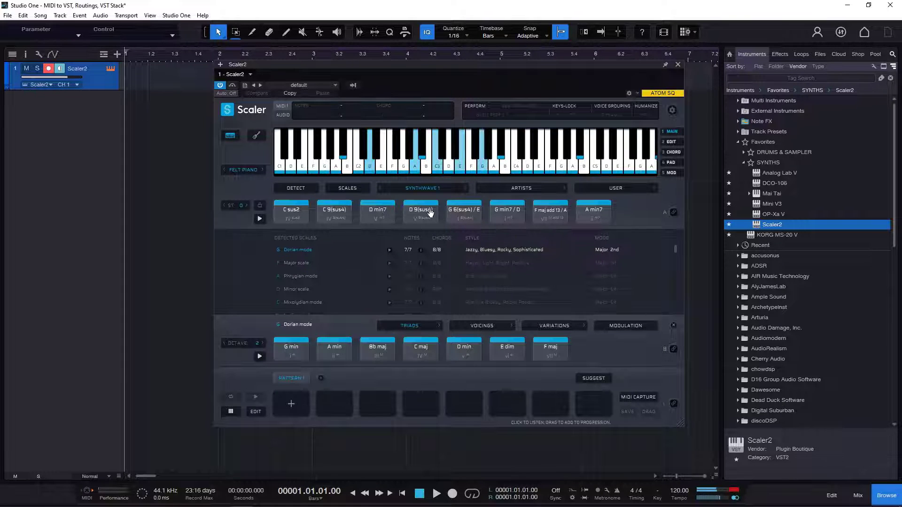
click(466, 211)
click(286, 214)
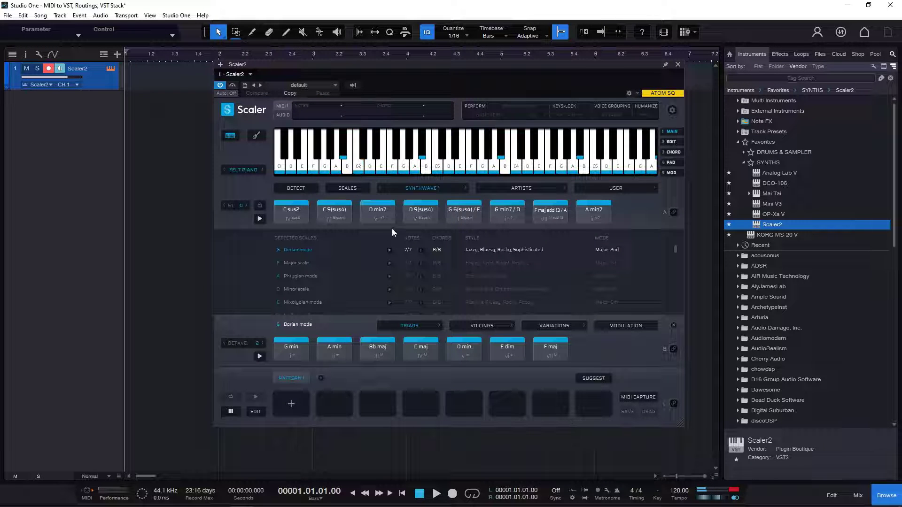
click(295, 215)
click(328, 215)
- Add DCO-106 as a second instrument track and increase the track heights to expose the routing settings
drag(779, 184, 65, 139)
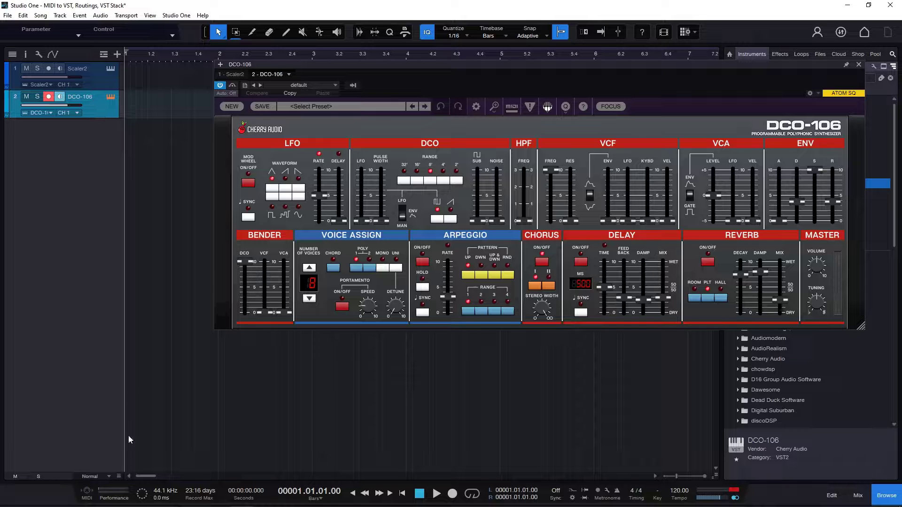
drag(98, 90, 104, 169)
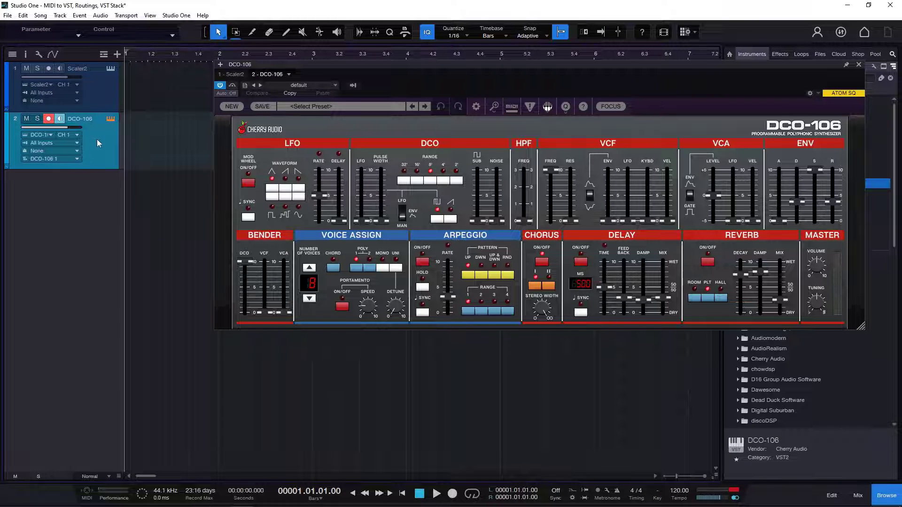
- Switch to the Scaler2 track and back to DCO-106 to compare their instruments, then close the DCO-106 window
click(103, 98)
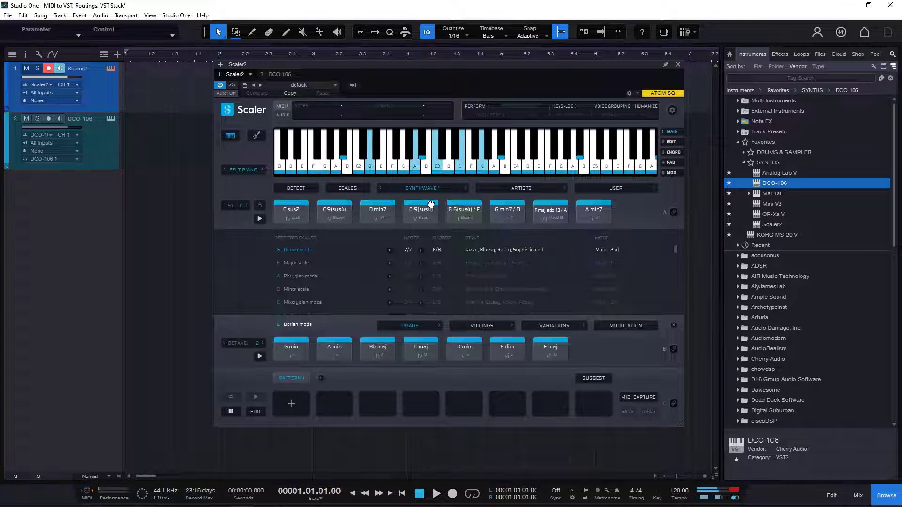
click(98, 155)
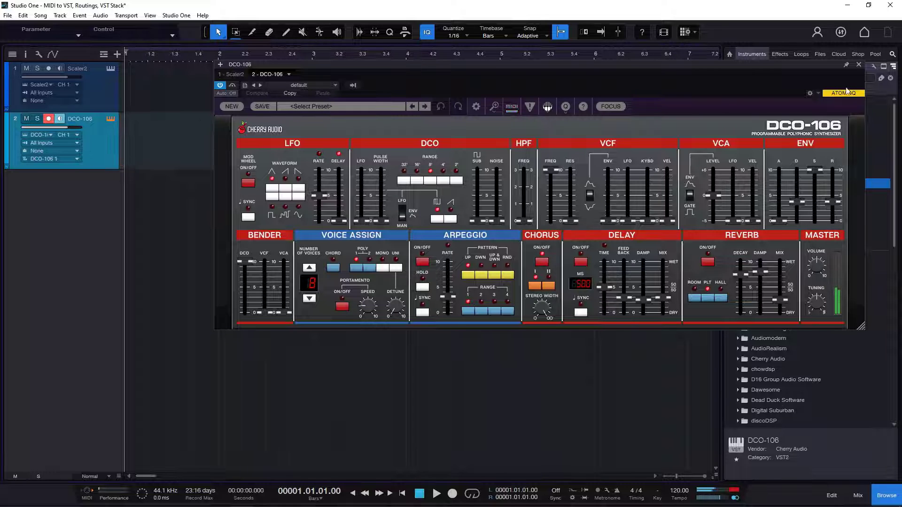
click(859, 65)
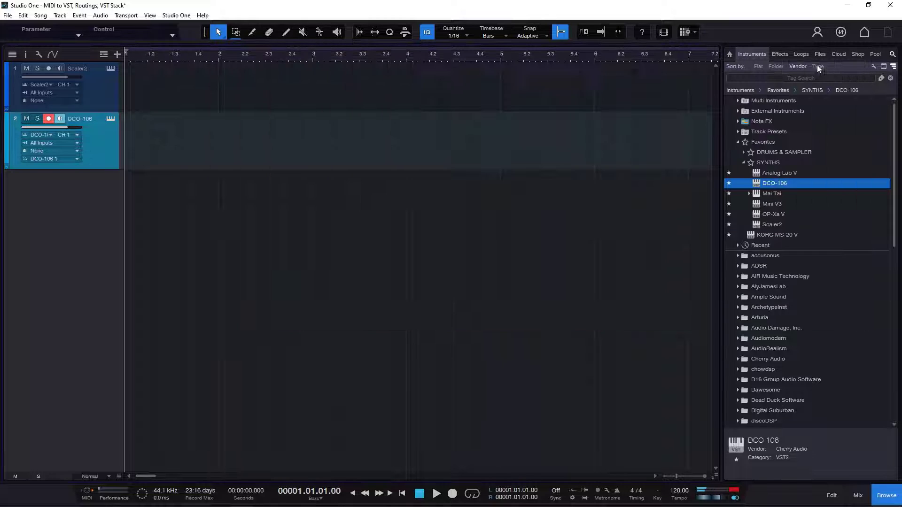
- Open Scaler2 with the DCO-106 track still selected and audition several Synthwave 1 chords, including C sus2 and D min7
click(109, 71)
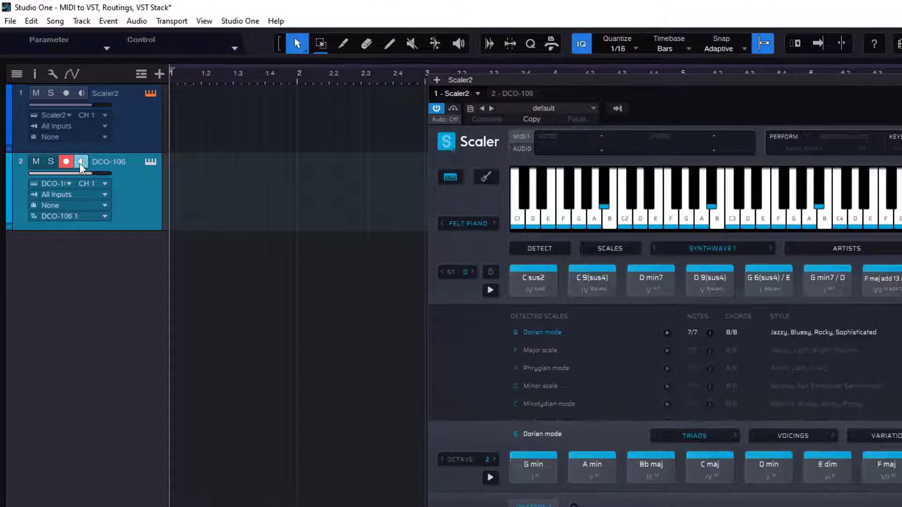
click(650, 275)
click(600, 280)
click(714, 276)
click(534, 281)
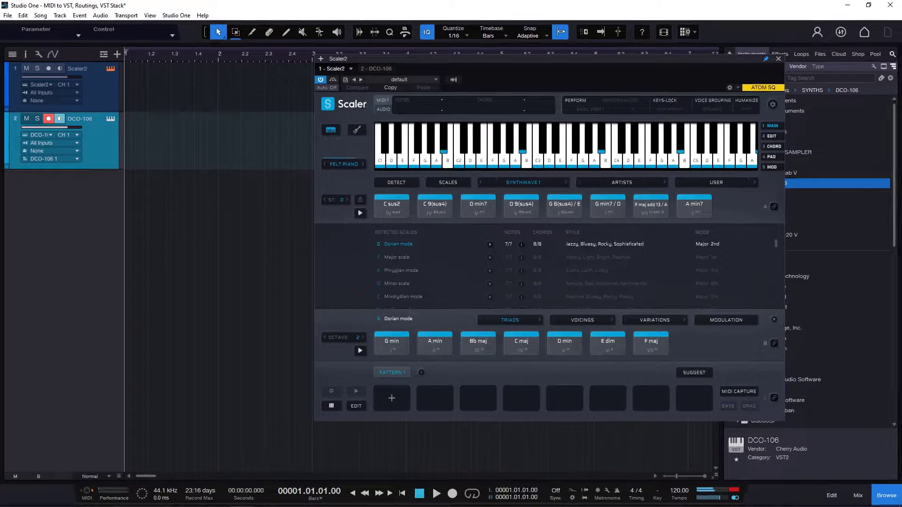
click(510, 205)
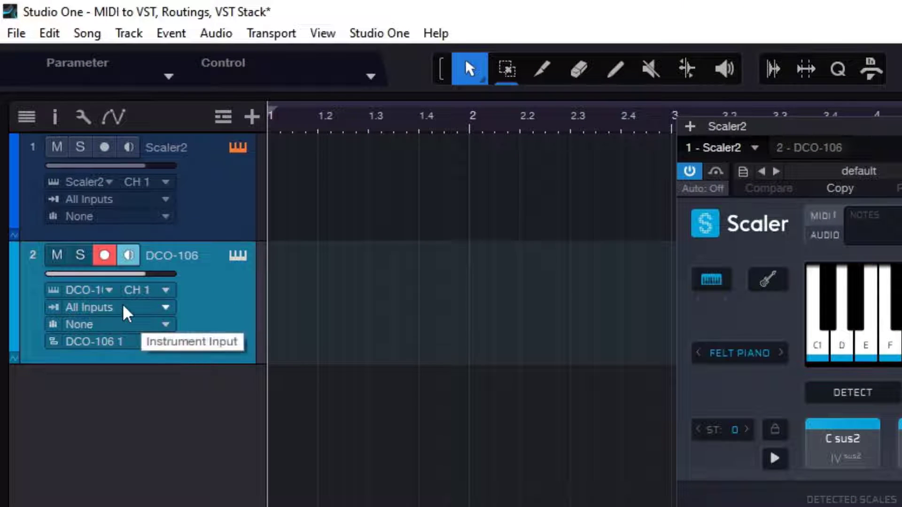
- Set the DCO-106 track's instrument input to Scaler2
click(126, 310)
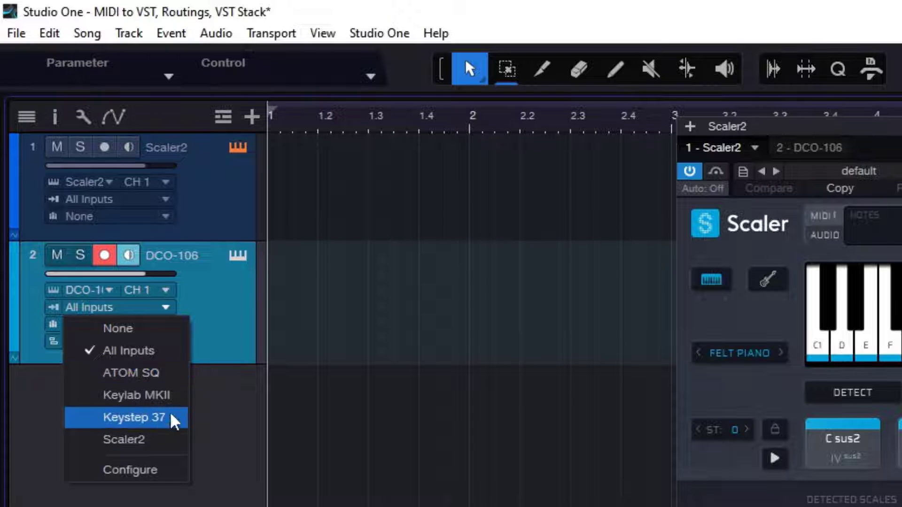
click(130, 438)
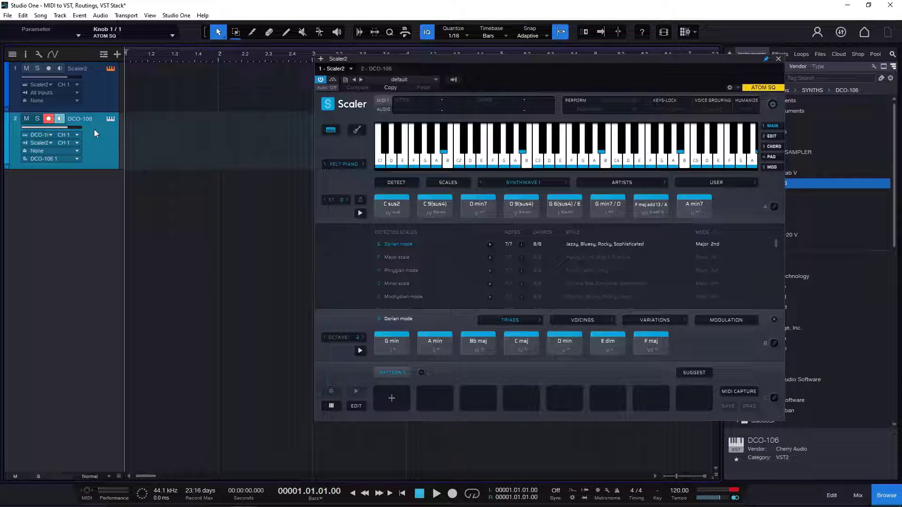
- Select the Scaler2 track and audition the C sus2, C 9(sus4), D min7 and D 9(sus4) chords
click(95, 93)
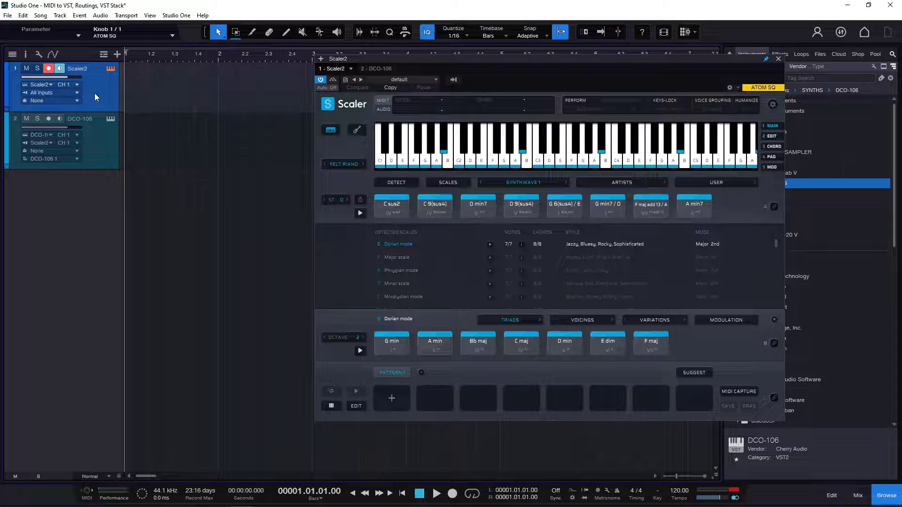
click(766, 59)
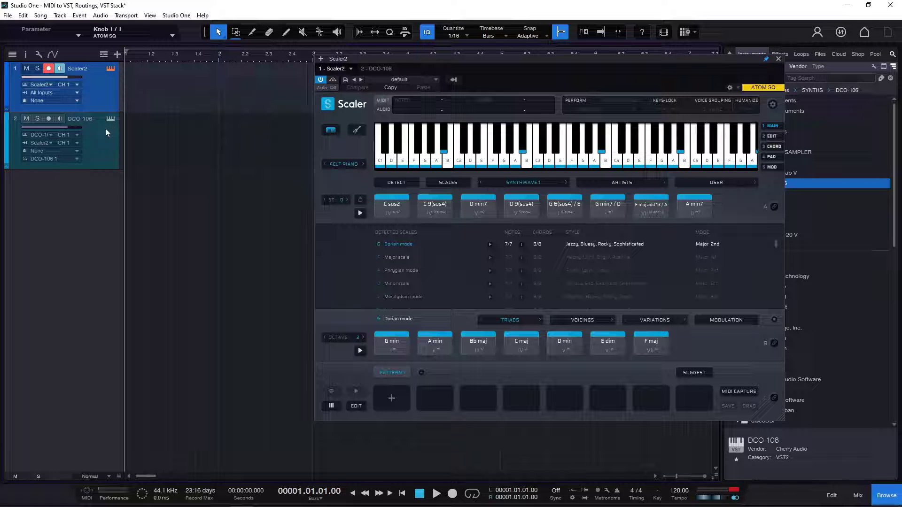
click(392, 202)
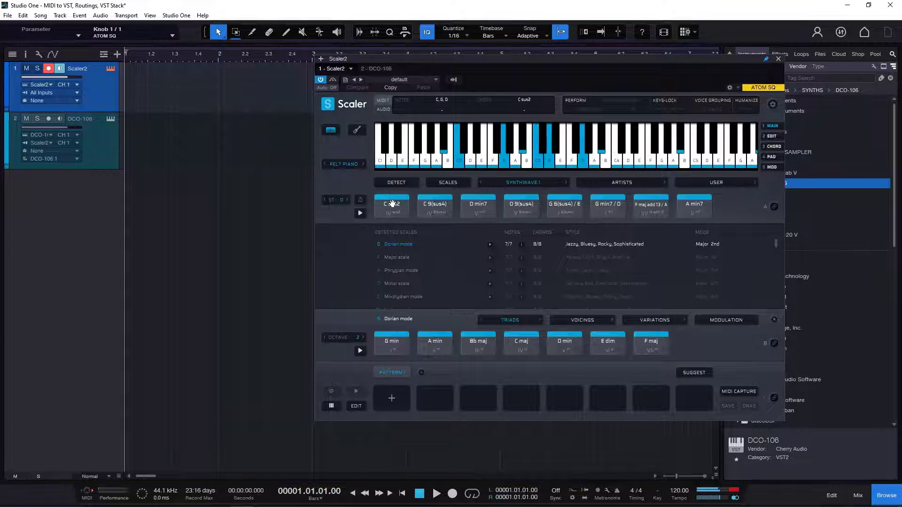
click(429, 203)
click(479, 211)
click(522, 211)
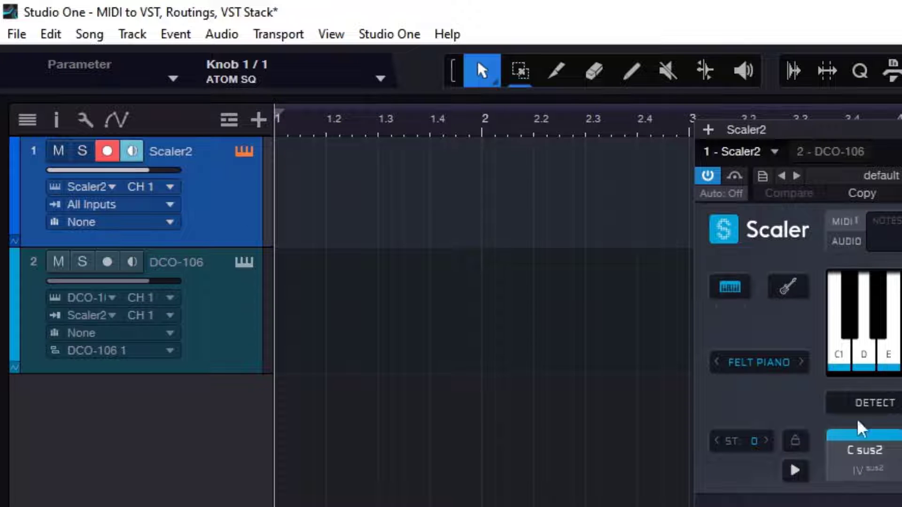
- Enable monitoring on the DCO-106 track and audition Scaler2 chords, including C 9(sus4) and C sus2, through both instruments
click(132, 262)
click(440, 202)
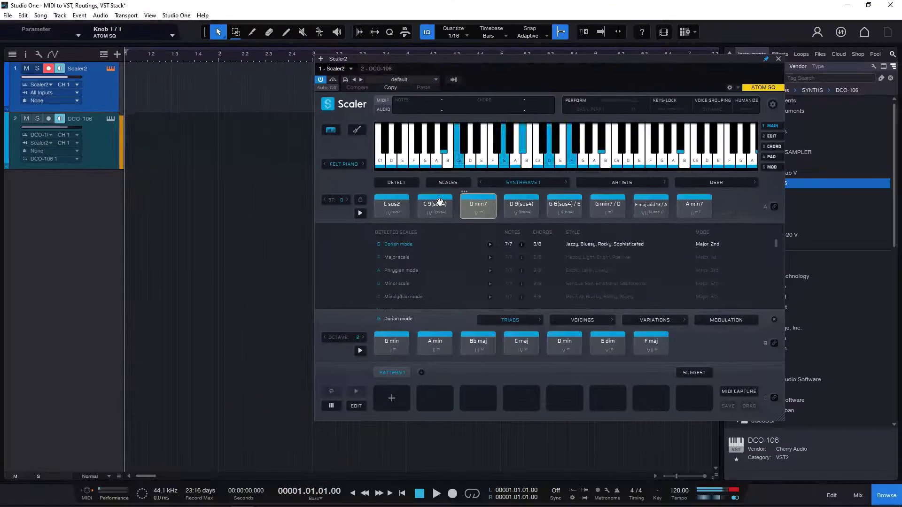
click(392, 203)
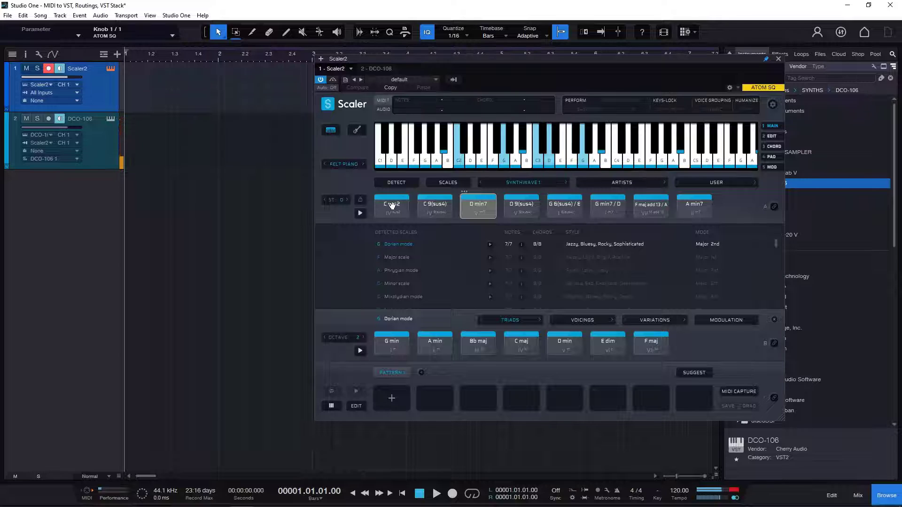
click(512, 209)
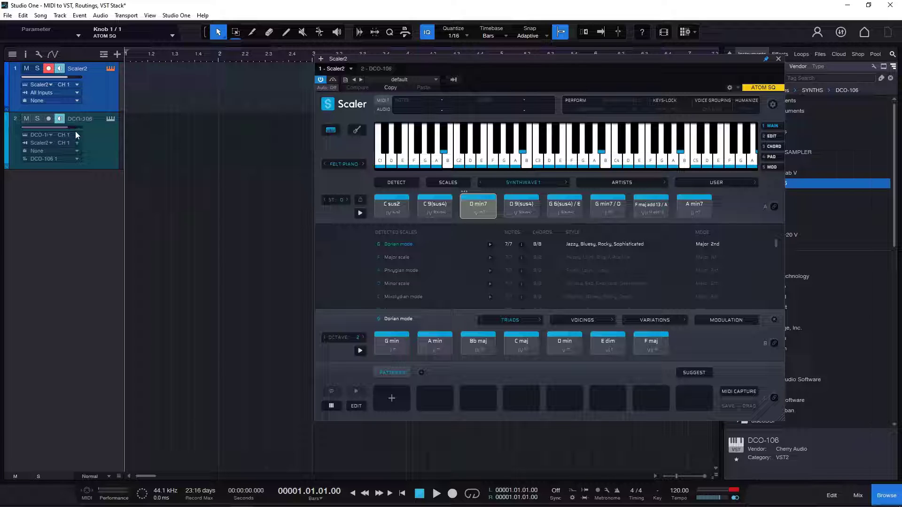
click(557, 206)
click(478, 204)
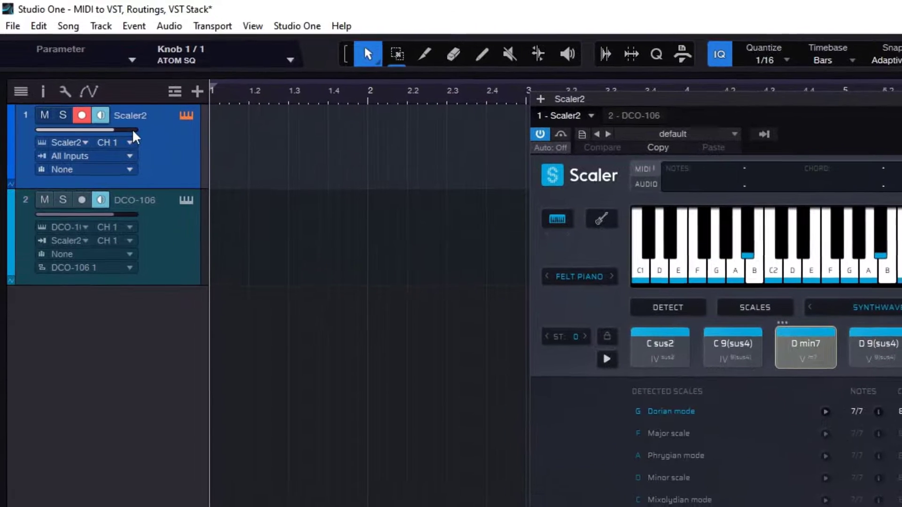
- Try lowering the Scaler2 track's volume to minimum and audition the C 9(sus4) chord
mouse_move(132, 136)
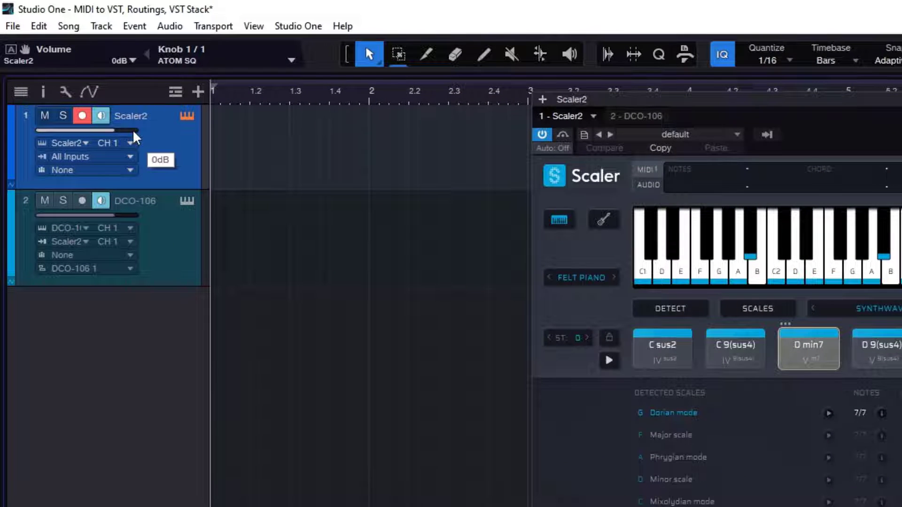
drag(133, 132, 37, 132)
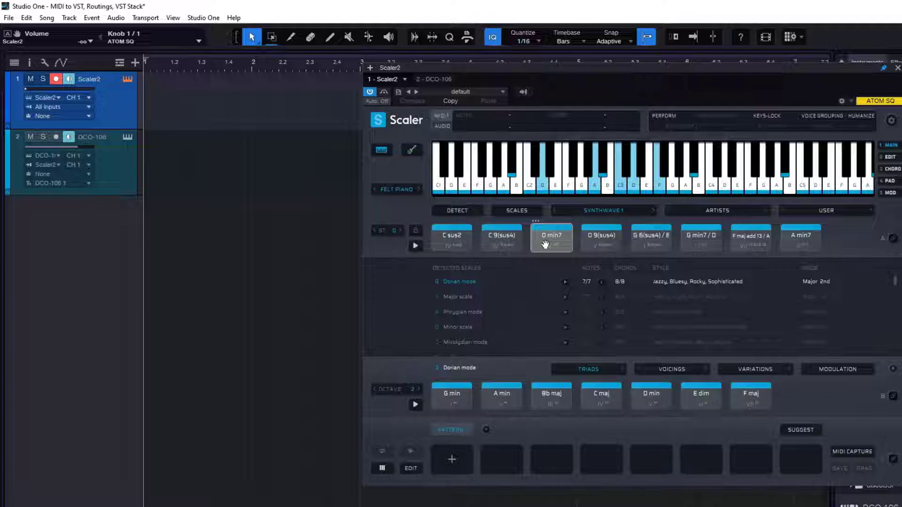
click(726, 359)
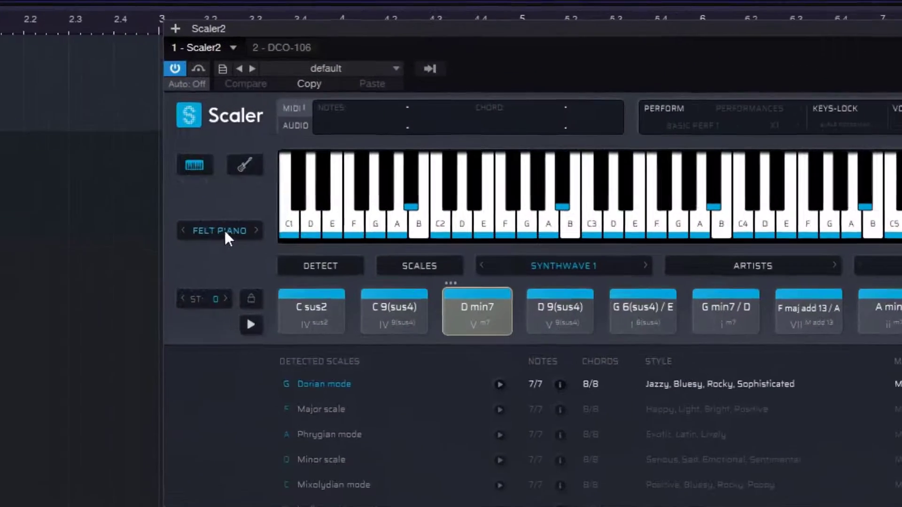
- Set Scaler2's internal sound to OFF
click(346, 164)
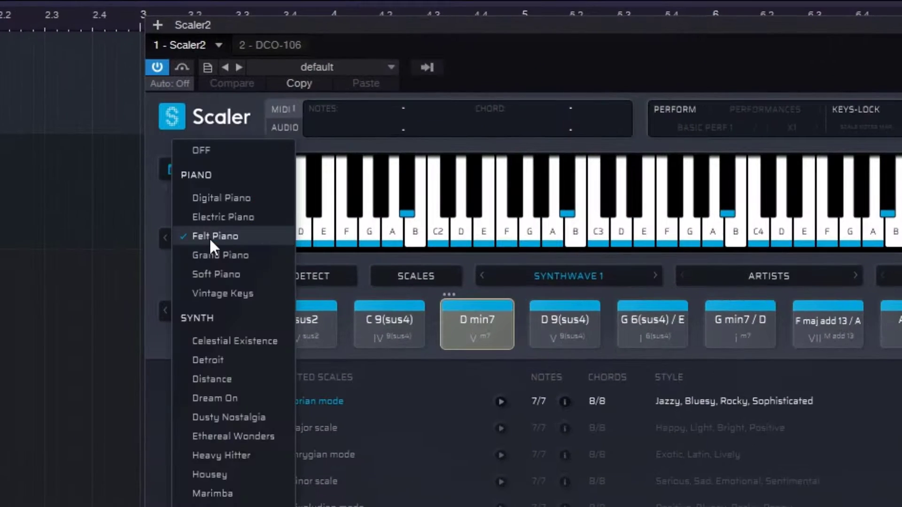
click(204, 149)
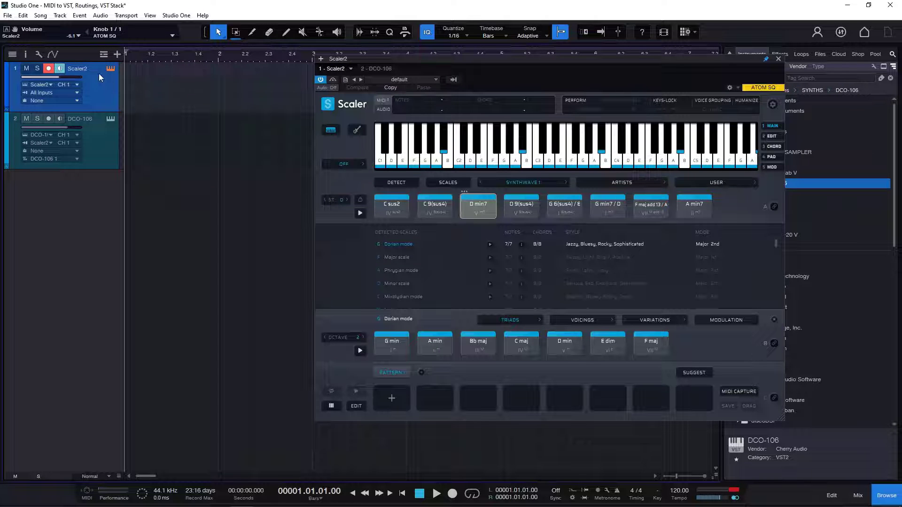
- Select the DCO-106 track and audition the C sus2, C 9(sus4), D min7 and D 9(sus4) chords from Scaler2
click(93, 150)
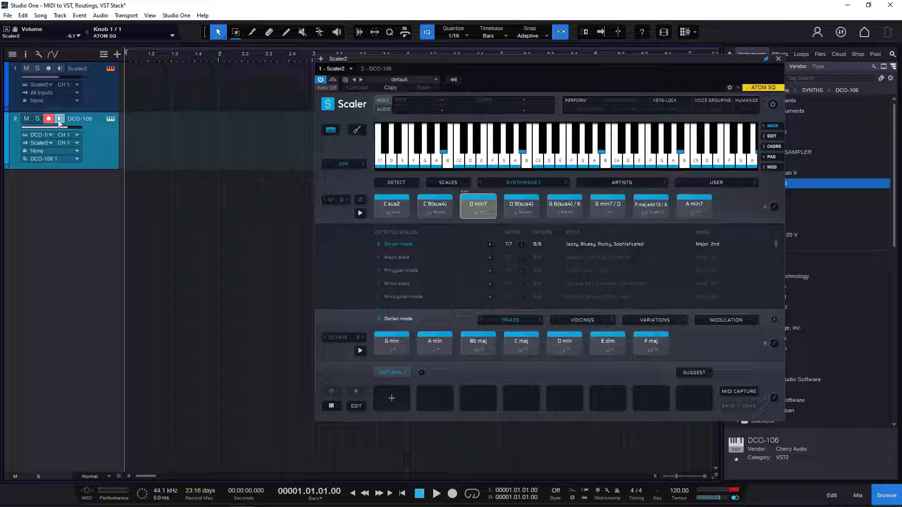
click(406, 209)
click(443, 208)
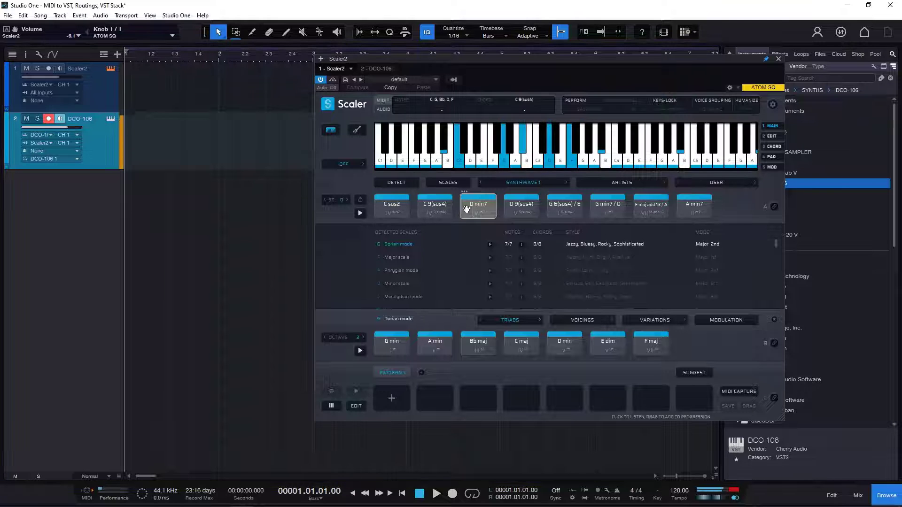
click(480, 209)
click(530, 216)
- Record a take on the DCO-106 track while playing the Scaler2 chords from C sus2 through G min7 / D
click(436, 495)
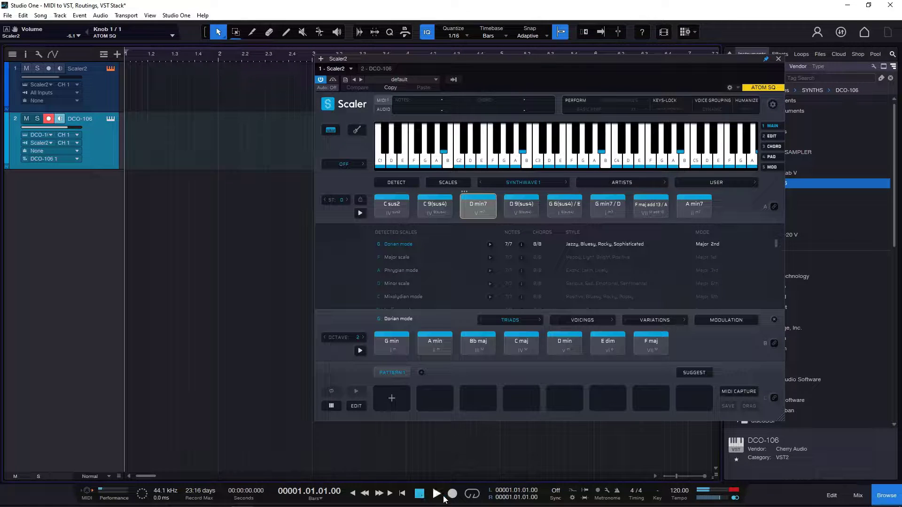
click(423, 496)
click(452, 494)
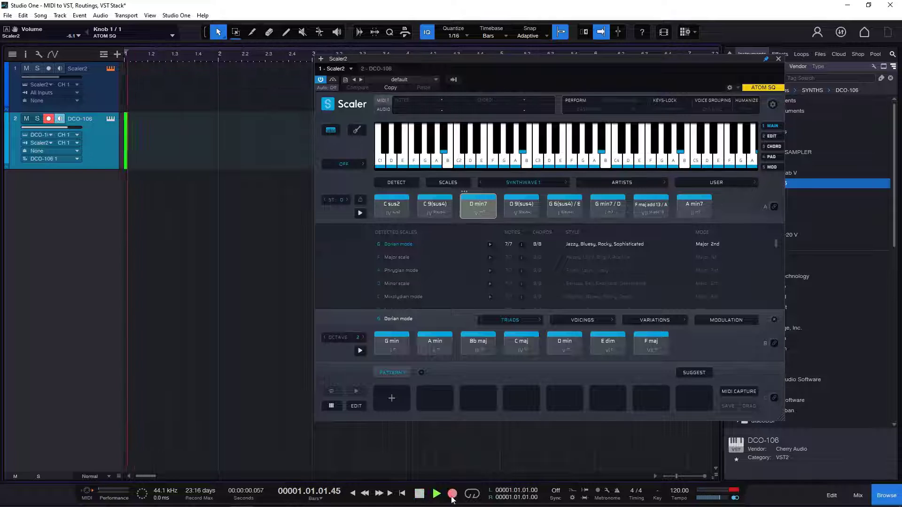
click(409, 209)
click(452, 208)
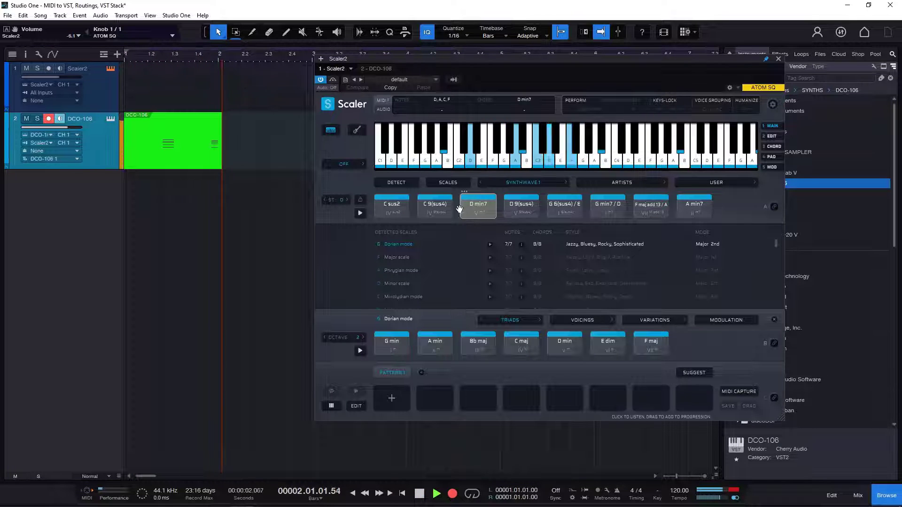
click(487, 209)
click(527, 211)
click(564, 206)
click(606, 206)
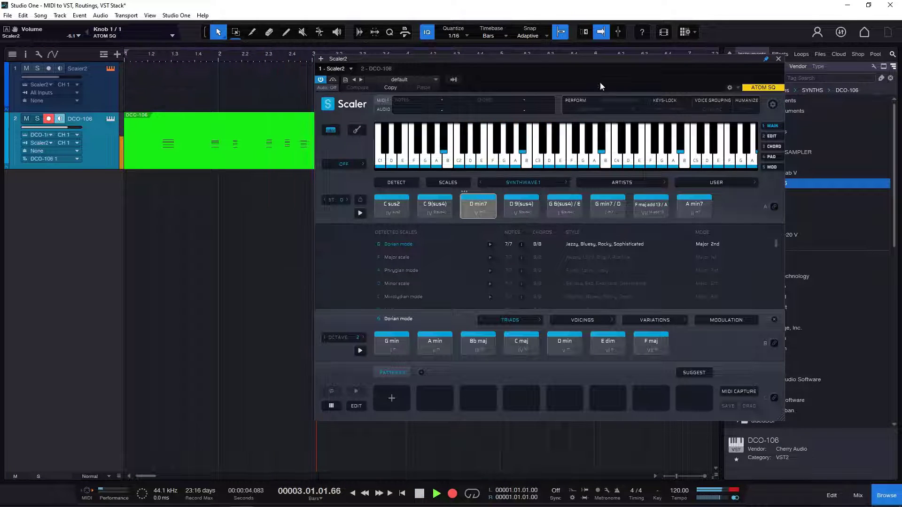
drag(585, 57, 601, 50)
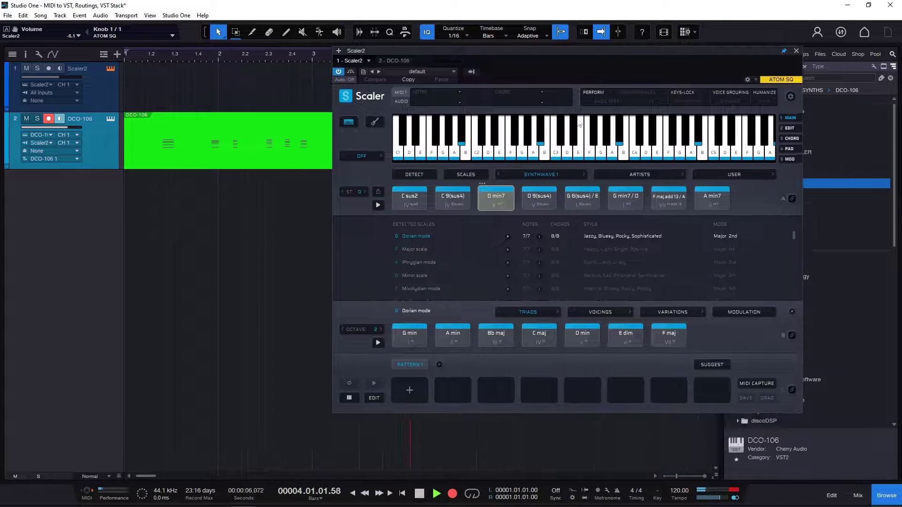
click(420, 493)
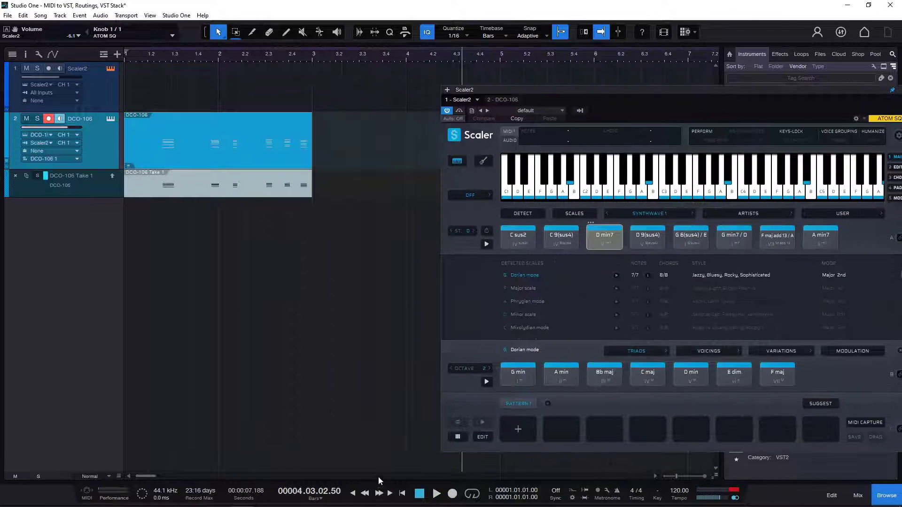
- Play back the recorded DCO-106 part, and delete it along with its take layer
click(420, 493)
click(436, 494)
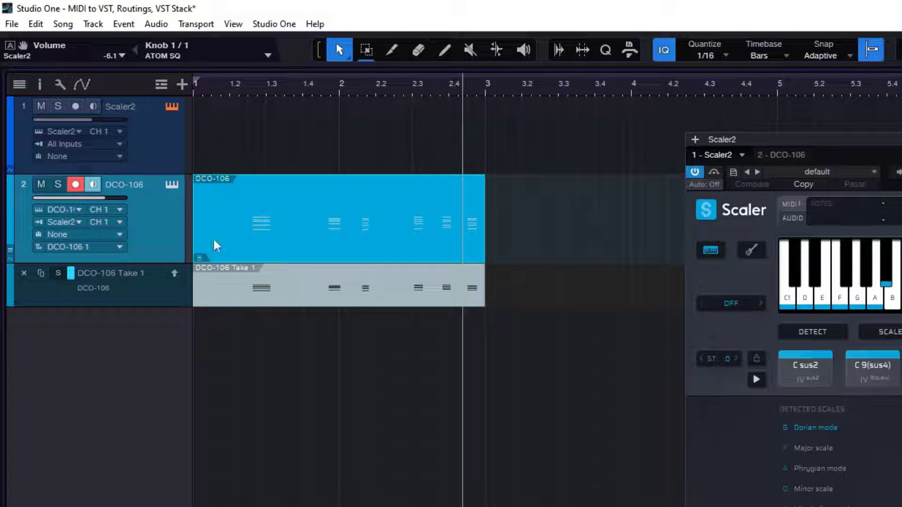
key(Delete)
click(24, 273)
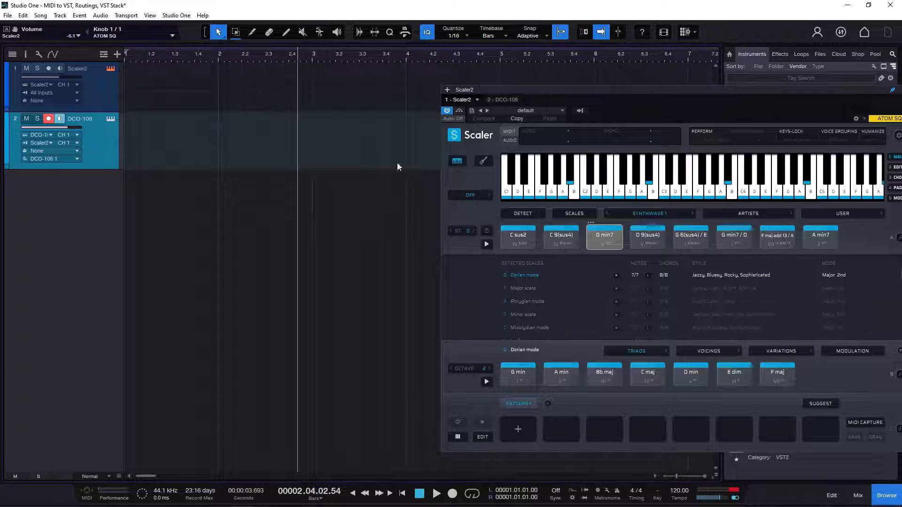
- Place four Scaler2 chords on the Scaler2 track at bars 1 to 4, with C 9(sus4), D min7 and D 9(sus4) filling bars 2 to 4
drag(605, 238, 155, 104)
drag(564, 235, 235, 97)
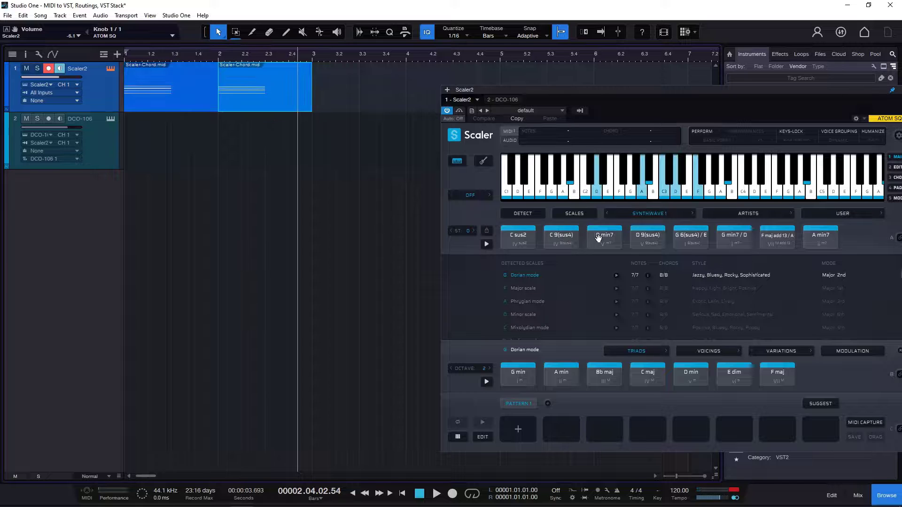
drag(598, 238, 330, 95)
drag(648, 235, 426, 106)
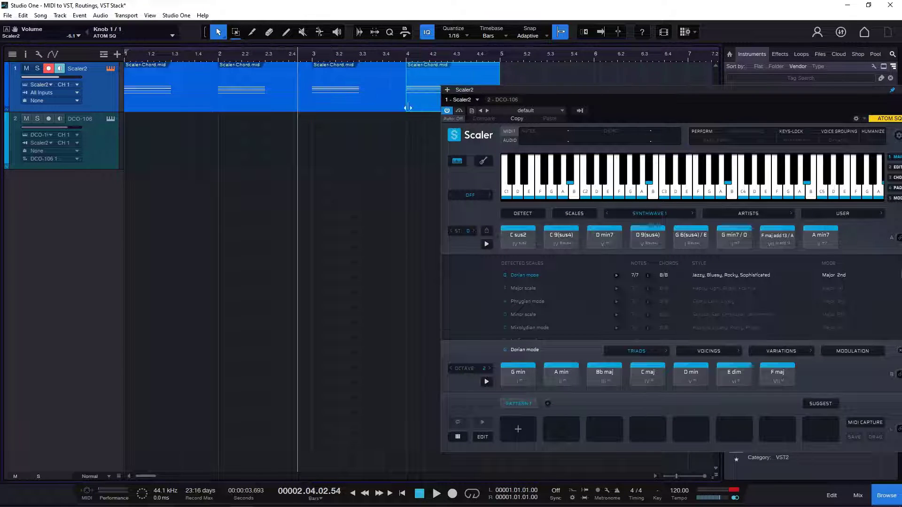
- Monitor the DCO-106 track, select it, and play the four chord clips from the song start, stopping after bar 4 begins
click(418, 494)
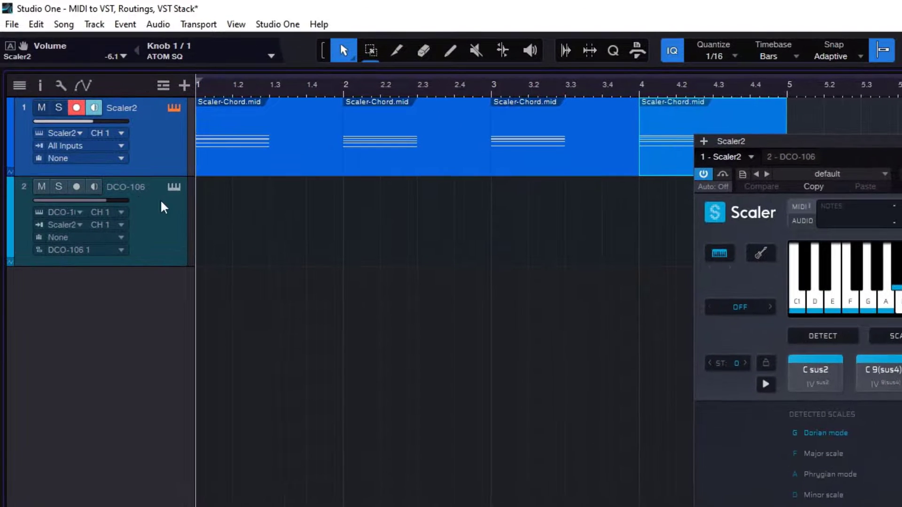
click(61, 122)
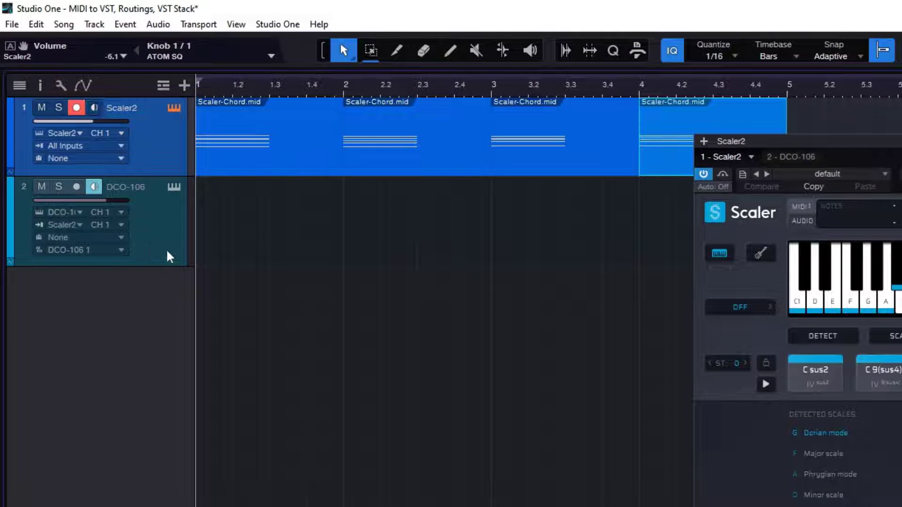
click(171, 248)
key(space)
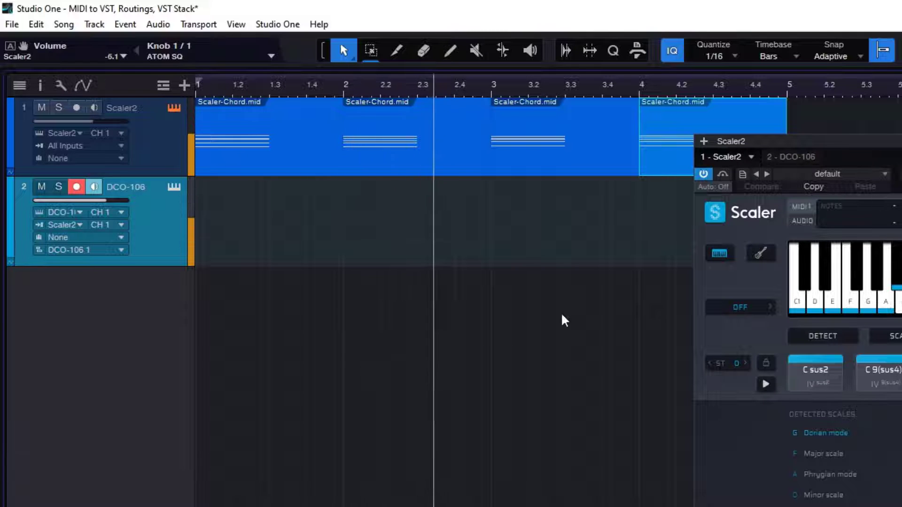
drag(884, 156, 827, 167)
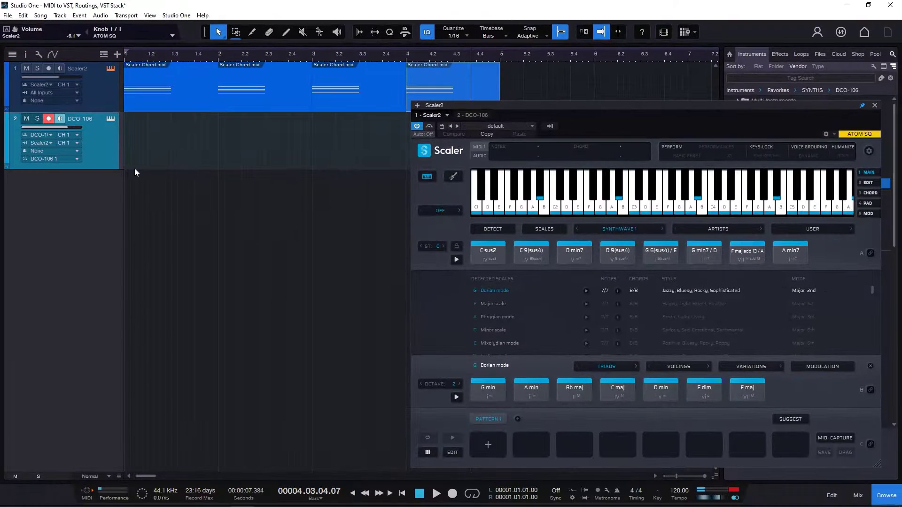
click(416, 493)
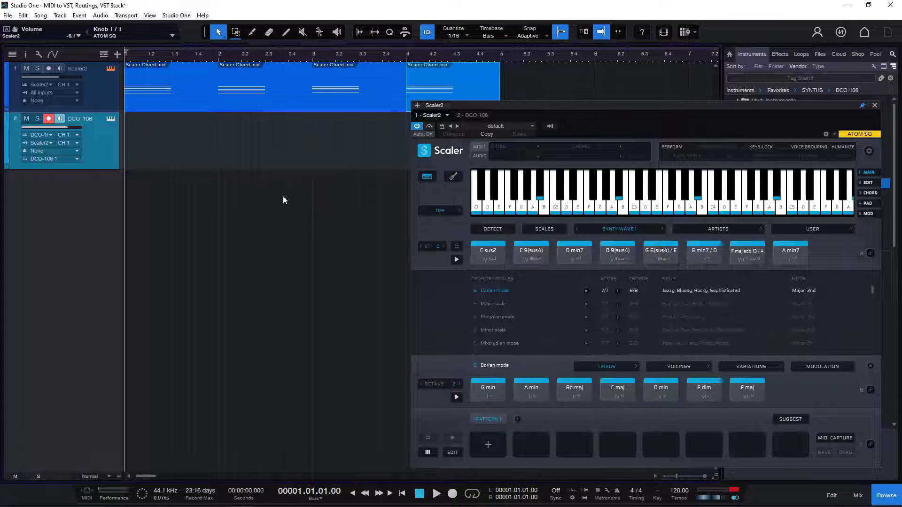
- Shorten the four chord clips to half a bar each, arrange them back to back from bar 1, and select the DCO-106 track
drag(215, 107, 172, 107)
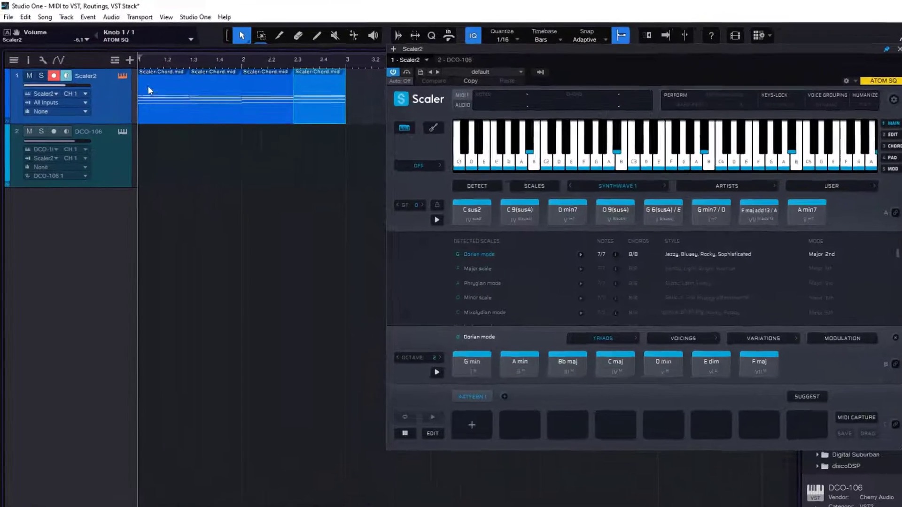
click(123, 176)
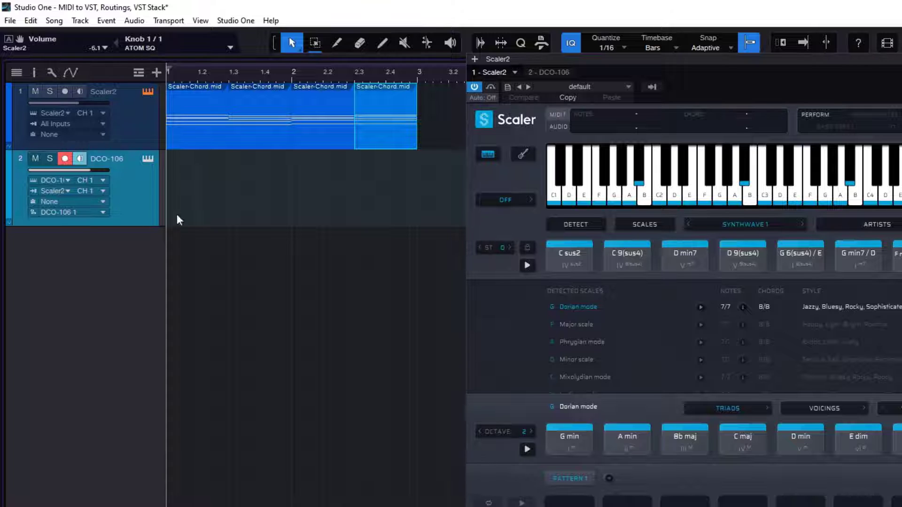
- Record the four Scaler2 chord clips onto the DCO-106 track from bar 1 to bar 3, and select the Scaler2 track
key(KP_Multiply)
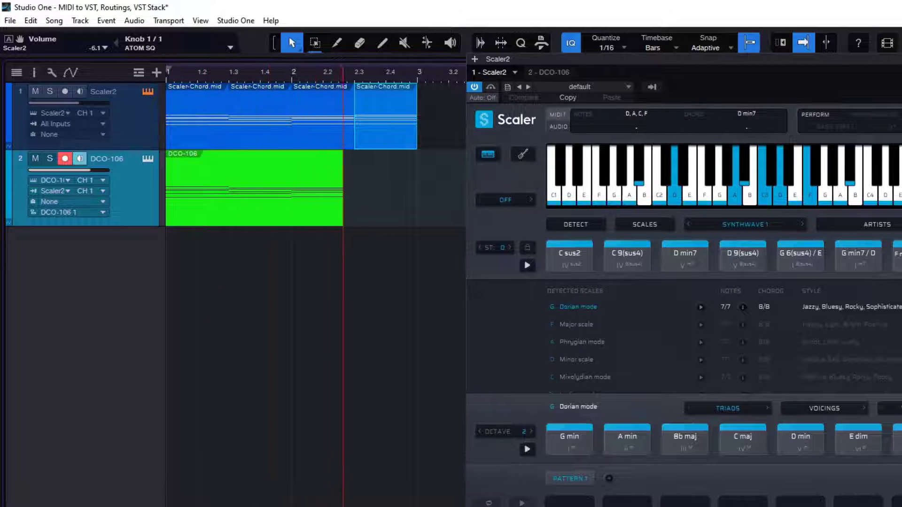
key(space)
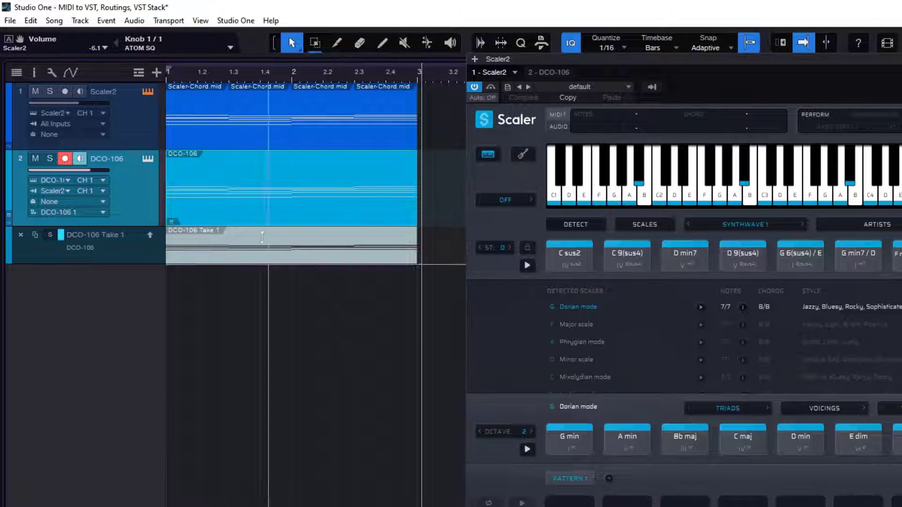
click(137, 118)
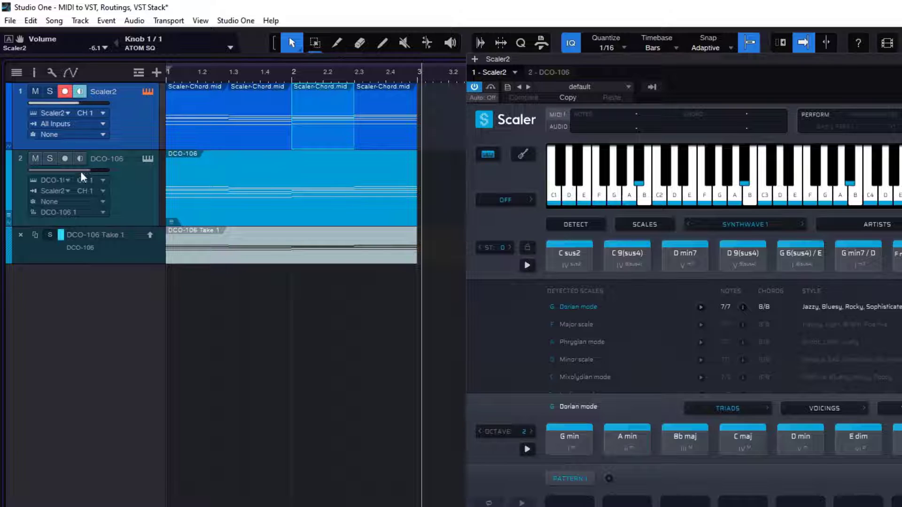
- Set the DCO-106 track's instrument input to None, solo it with Scaler2 muted, and play back the recorded part
click(70, 193)
click(75, 202)
click(49, 158)
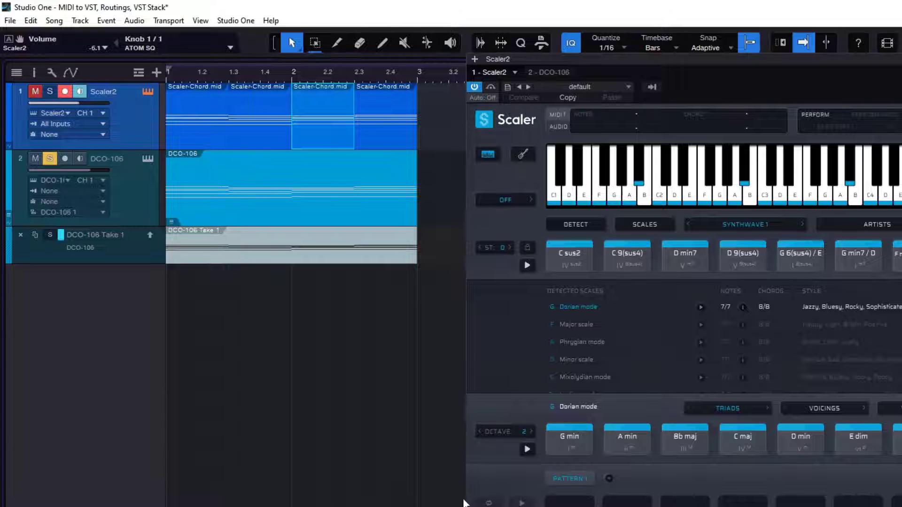
key(space)
key(space)
key(space)
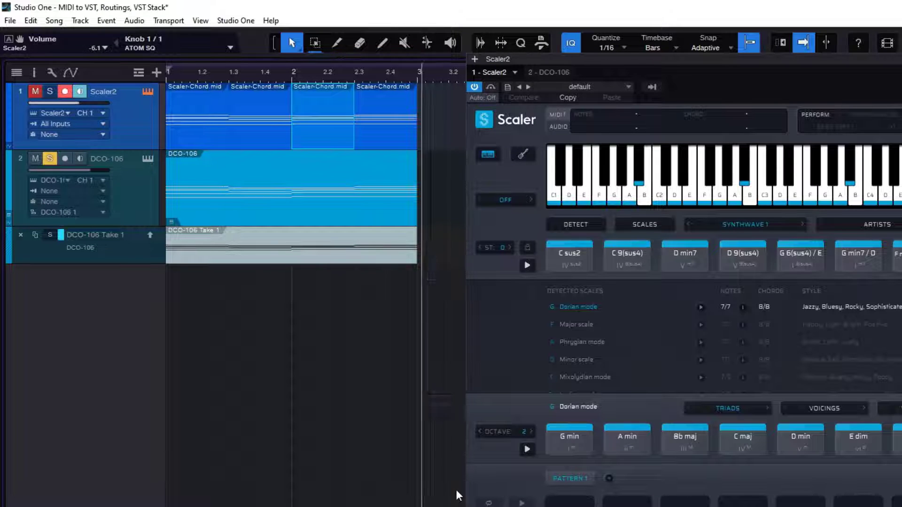
key(comma)
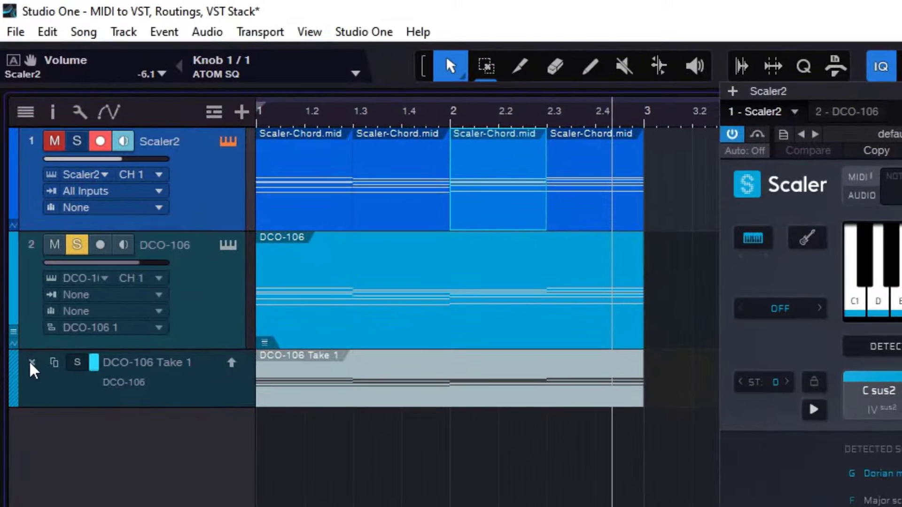
- Remove the DCO-106 take layer, set the track's instrument input to Scaler2, and select the track
click(30, 348)
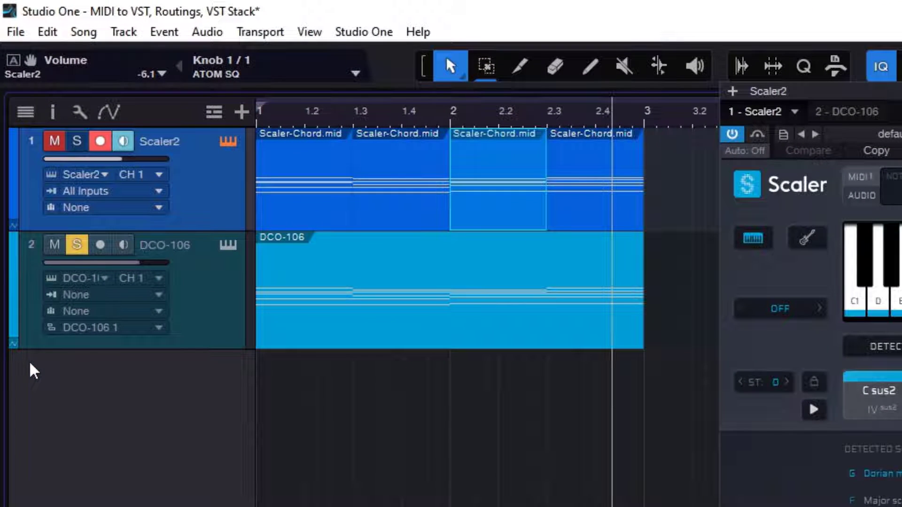
click(80, 296)
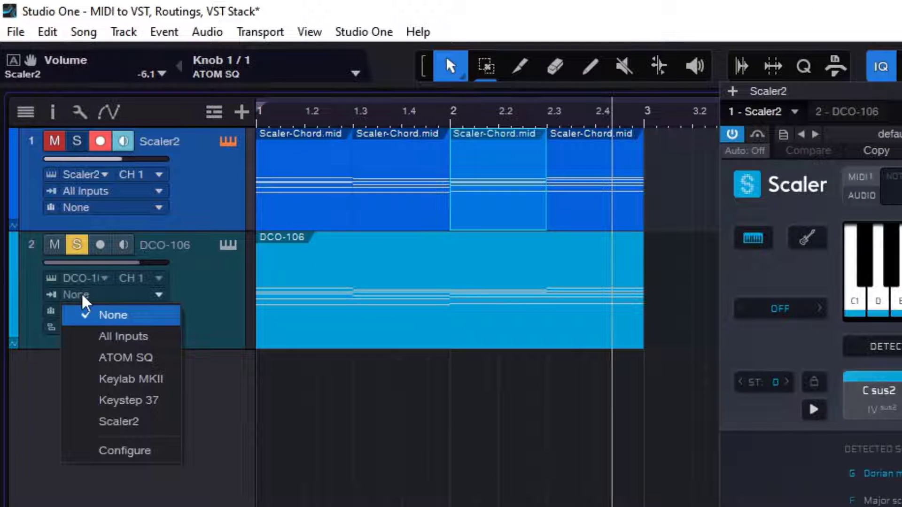
click(141, 424)
click(207, 332)
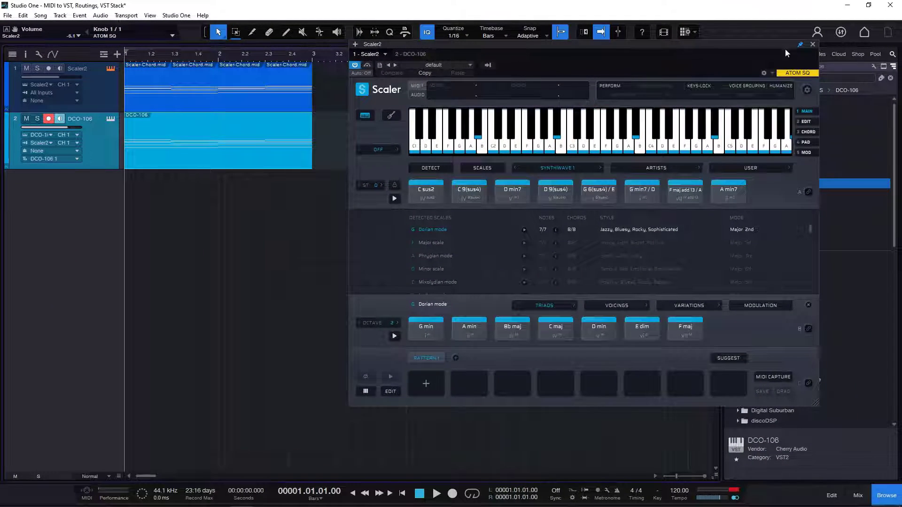
- Add Mini V3 from the favorite synths as a third instrument track, and close the Scaler2 window
drag(785, 48, 664, 36)
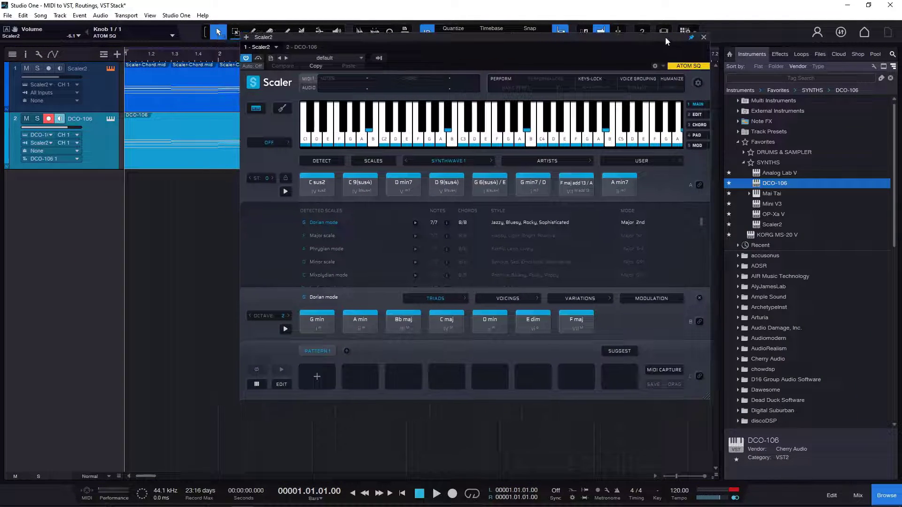
click(777, 204)
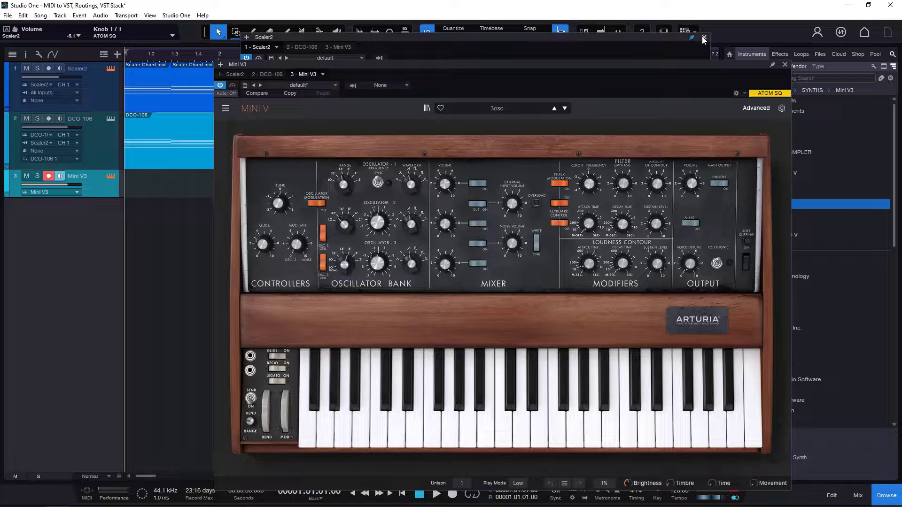
click(703, 38)
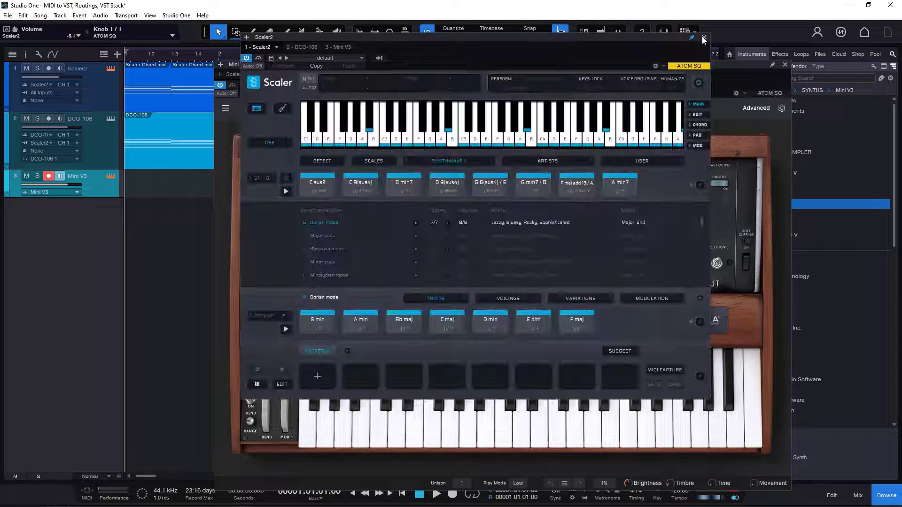
click(703, 38)
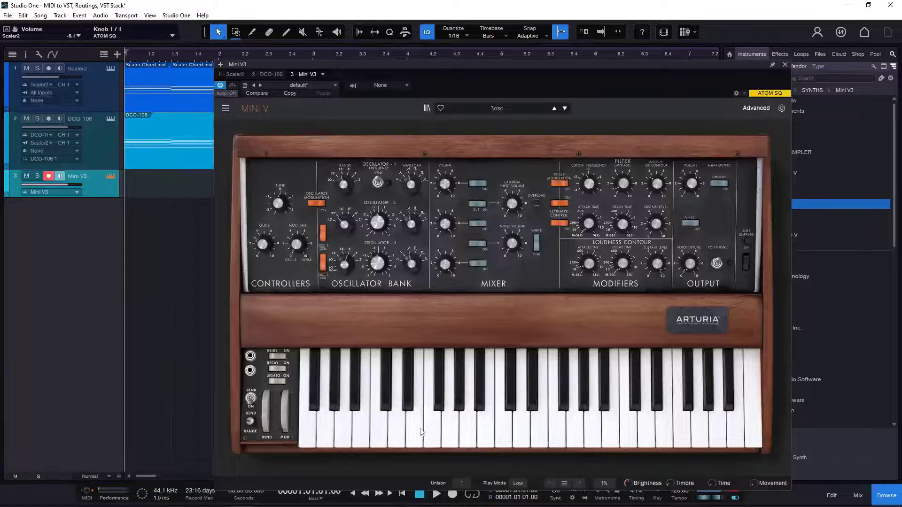
- Load the Campfire preset from the Keys category in Mini V3, and close its window
click(497, 109)
mouse_move(541, 171)
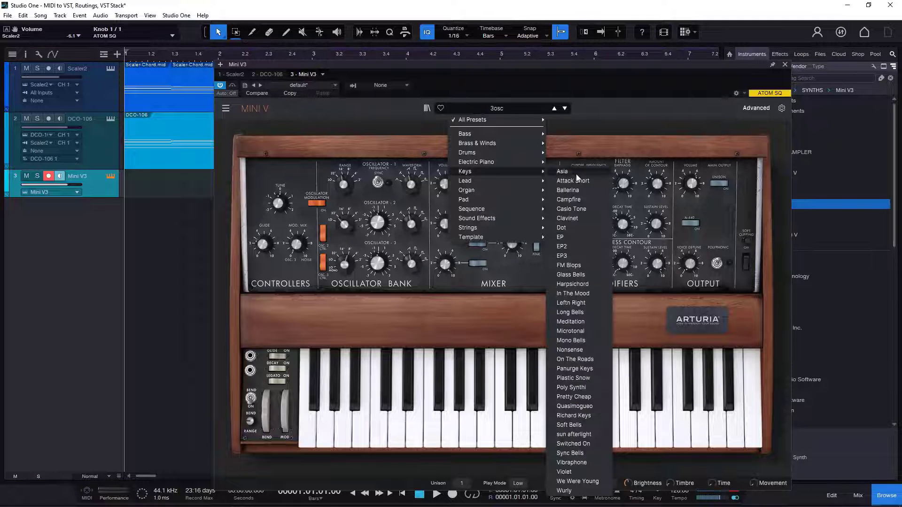
click(568, 200)
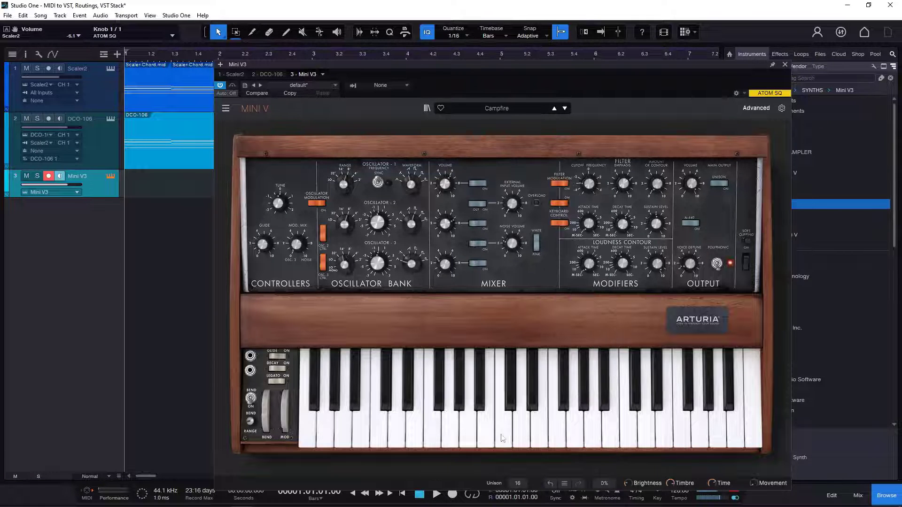
click(784, 65)
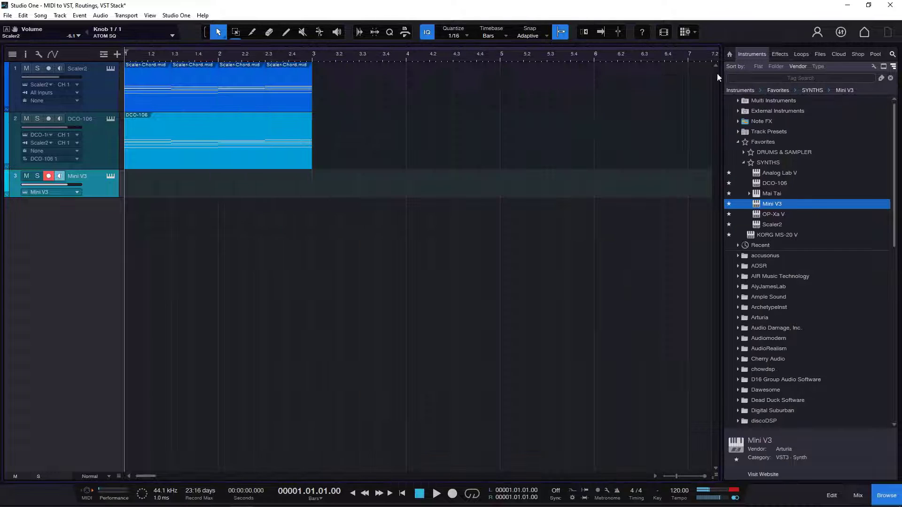
- Enlarge the Mini V3 track to show its routing, and set its instrument input to Scaler2
drag(102, 196, 105, 234)
click(191, 156)
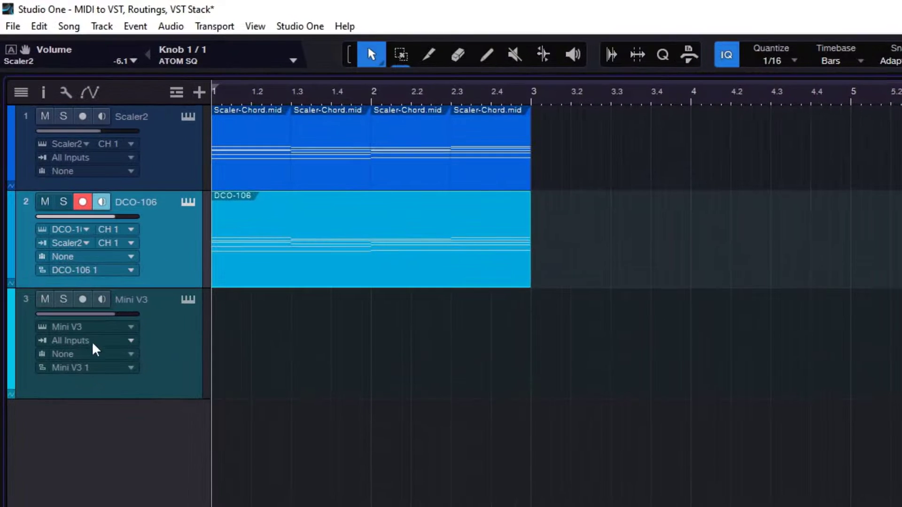
click(71, 279)
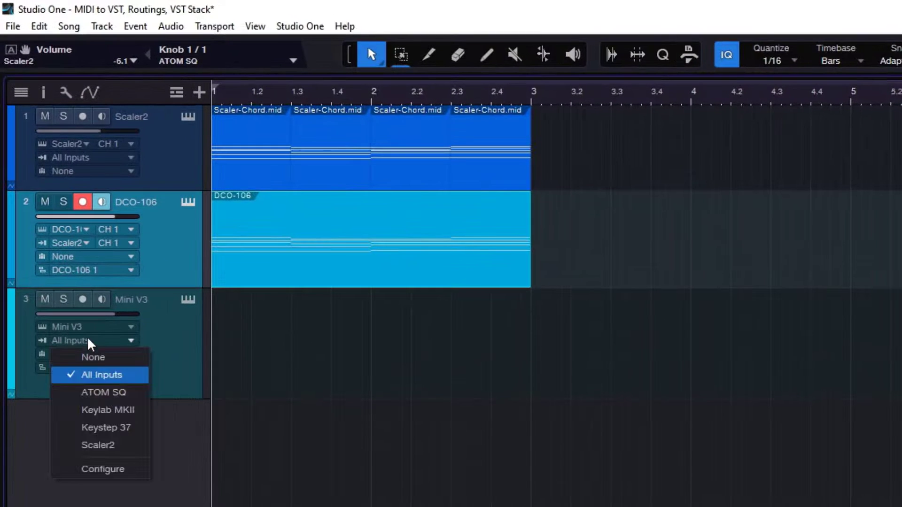
click(105, 446)
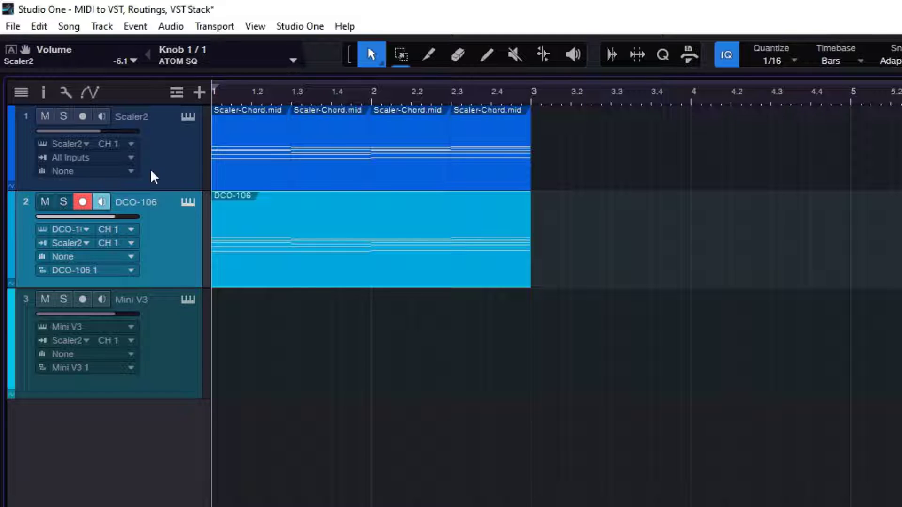
- Open the Scaler2 instrument beside the tracks, monitor DCO-106 and Mini V3, and disable record and monitor on the Scaler2 track
click(161, 146)
click(188, 116)
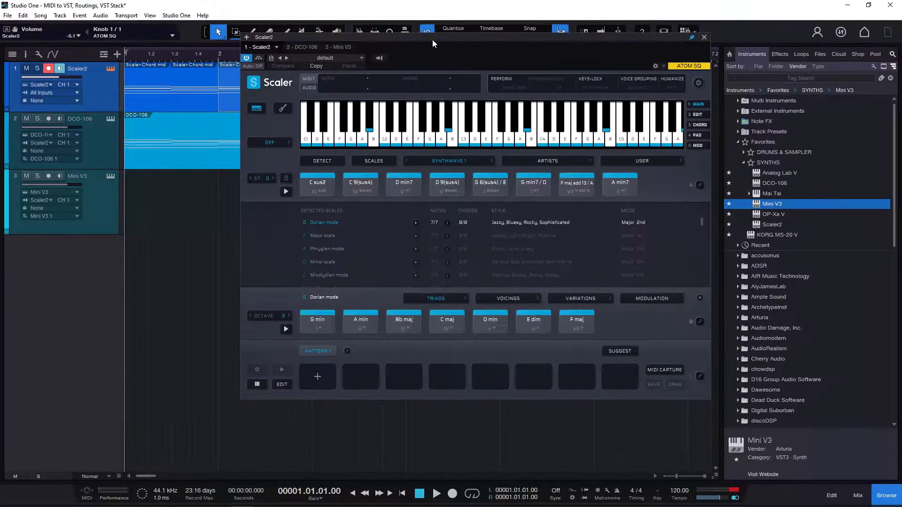
drag(662, 59, 809, 64)
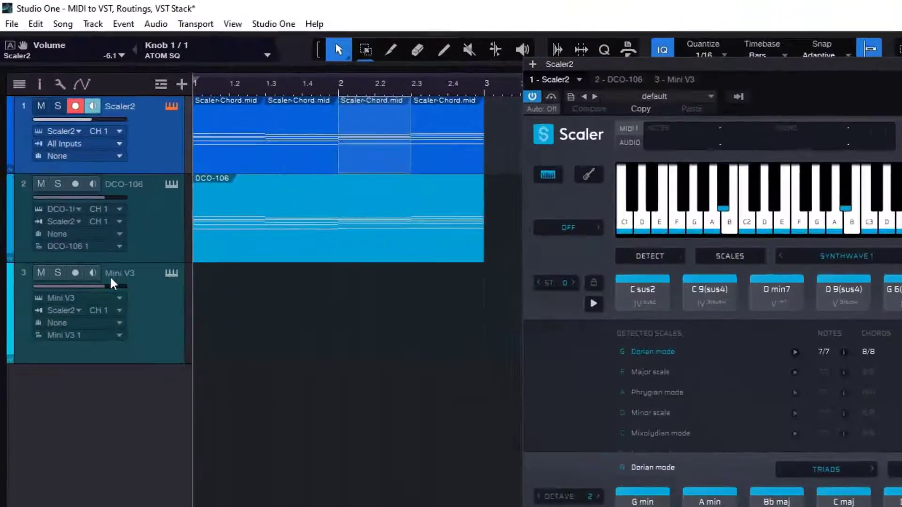
click(93, 273)
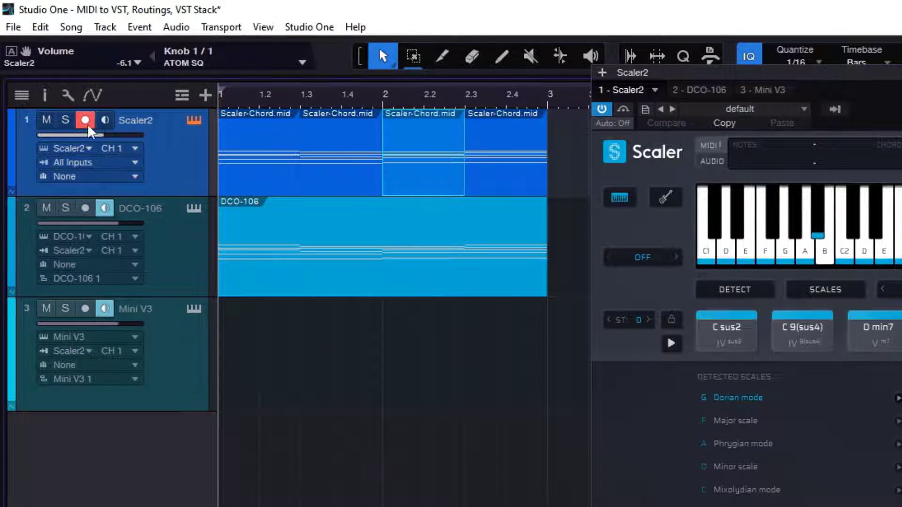
click(85, 120)
- Audition Scaler2 chords through both synths, including C 9(sus4), D min7, C sus2 and G 6(sus4) / E
click(799, 338)
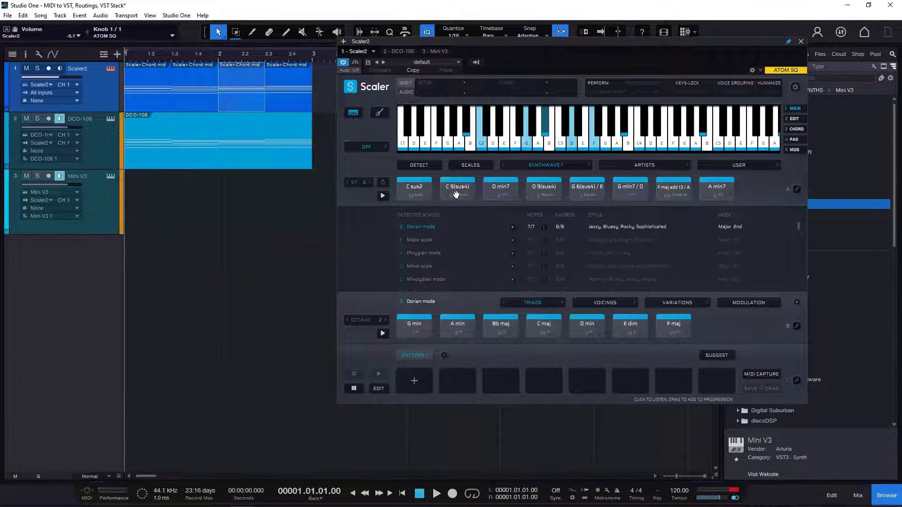
click(501, 197)
click(416, 191)
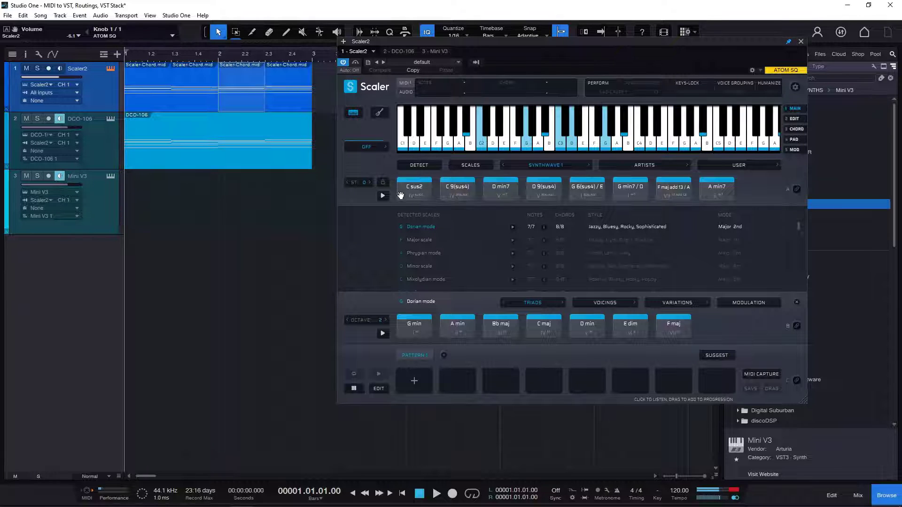
click(498, 188)
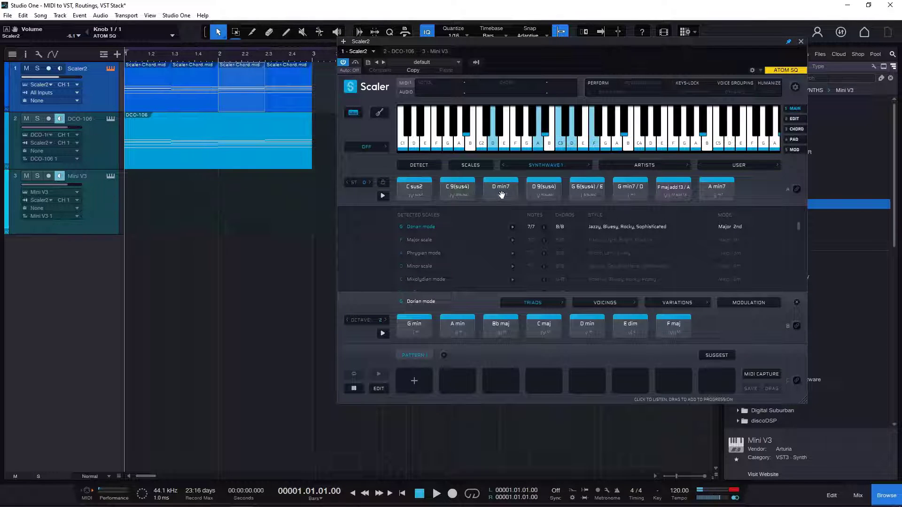
click(586, 190)
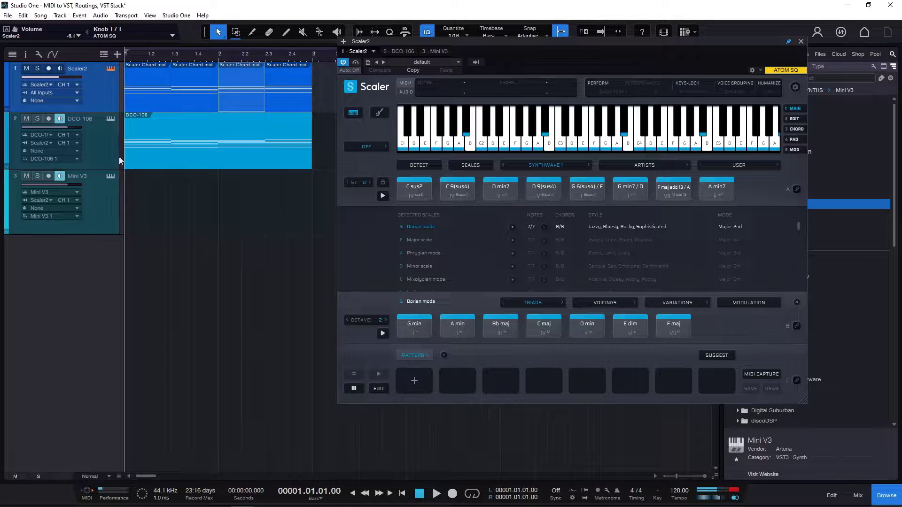
click(487, 191)
click(419, 192)
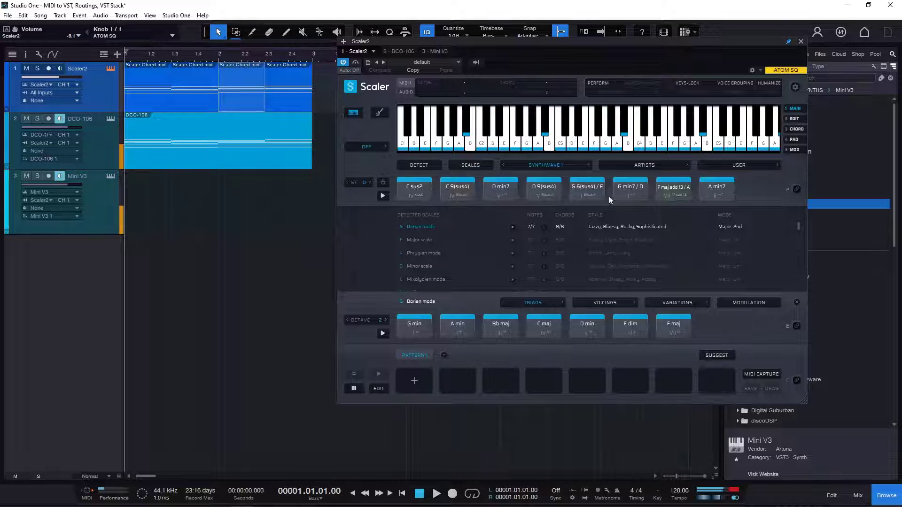
click(502, 191)
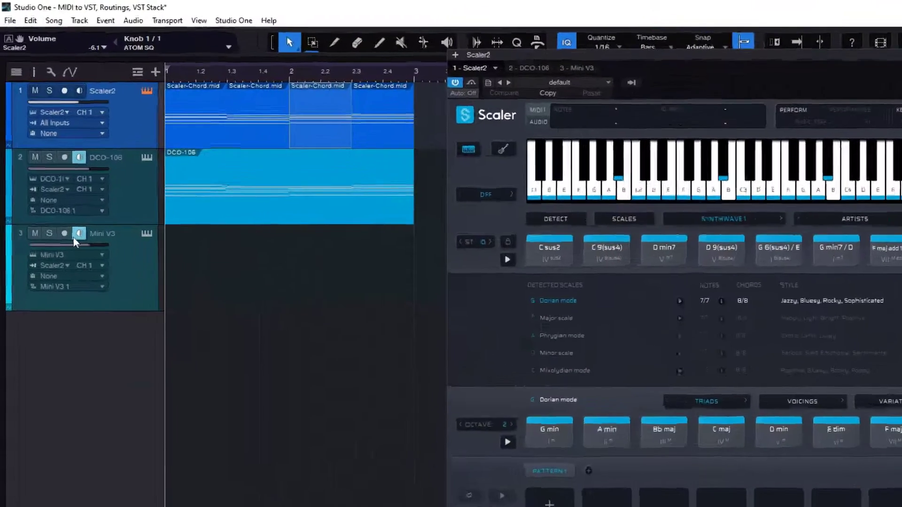
- Turn off monitoring on the DCO-106 track, and leave only the Mini V3 track armed and monitored
click(49, 176)
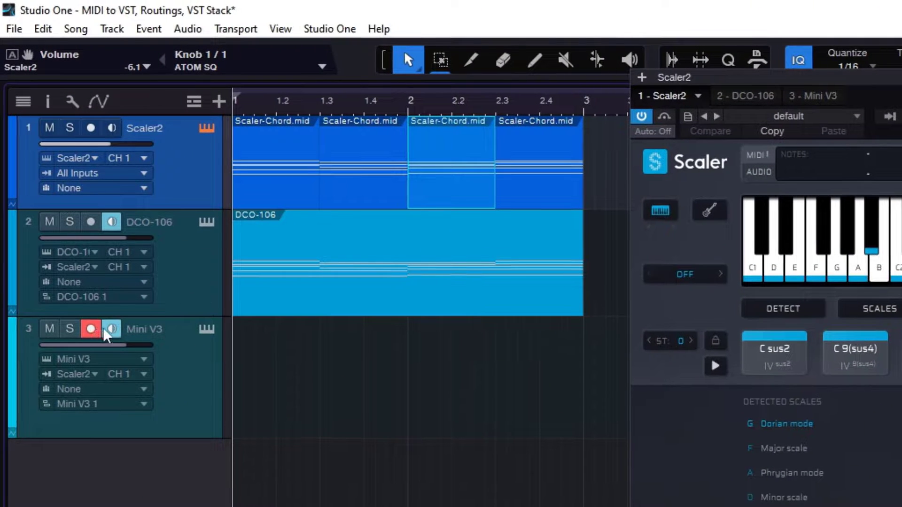
click(111, 329)
click(99, 265)
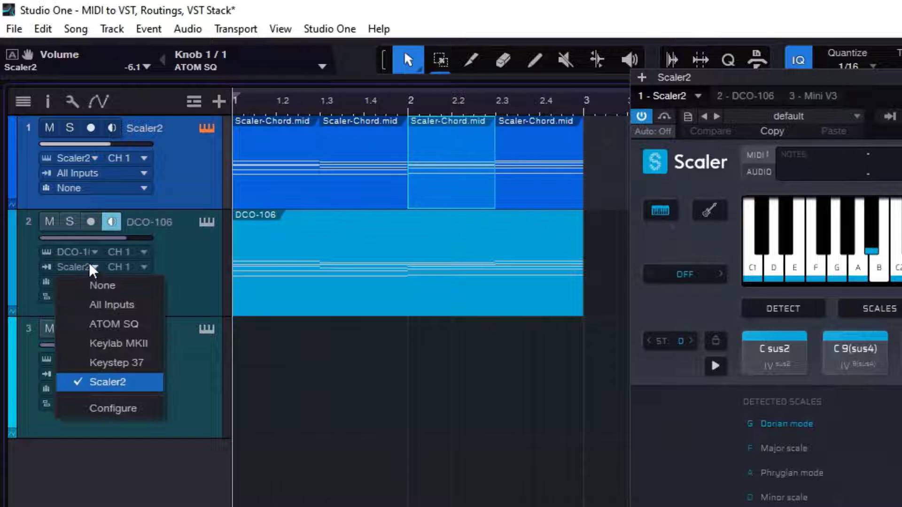
click(122, 286)
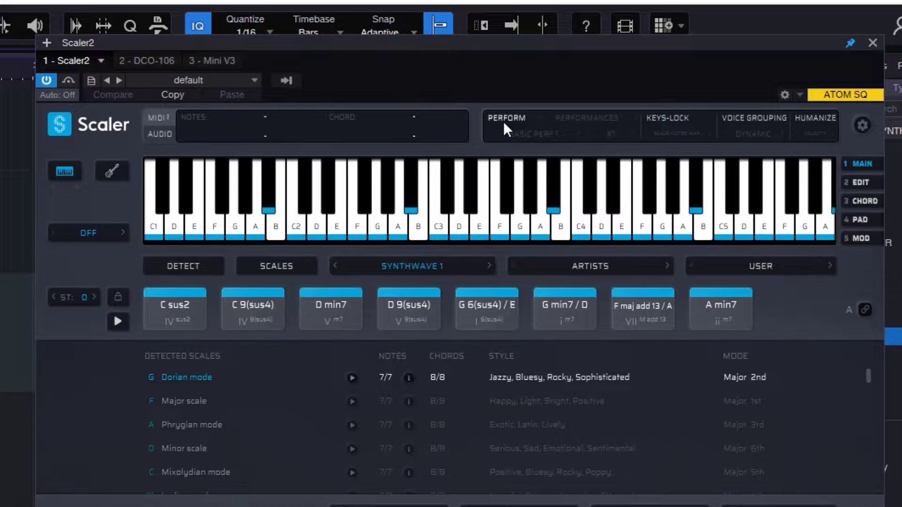
- Enable Scaler2's Perform mode and set it to Arpeggio, with the UP pattern at 1/8
click(597, 84)
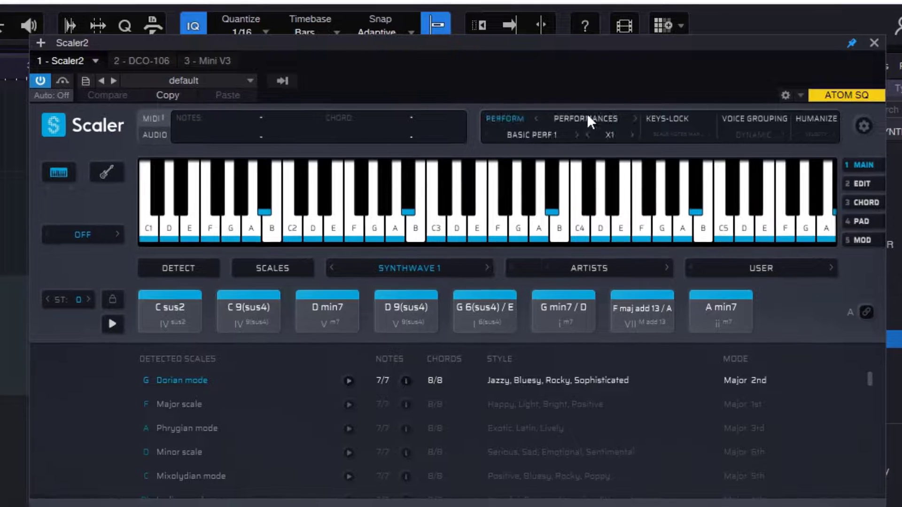
click(588, 117)
click(591, 160)
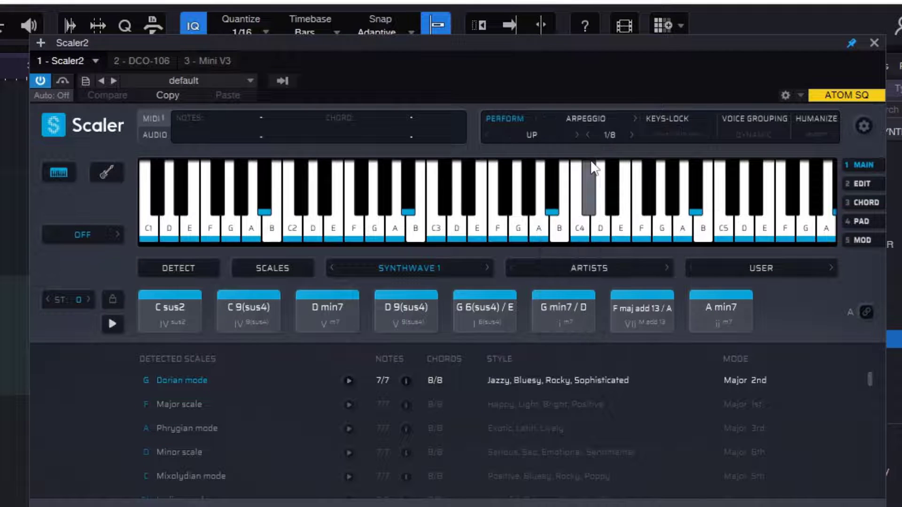
- Trigger Scaler2's C sus2 arpeggio and record it onto the Mini V3 track for about two bars
click(175, 309)
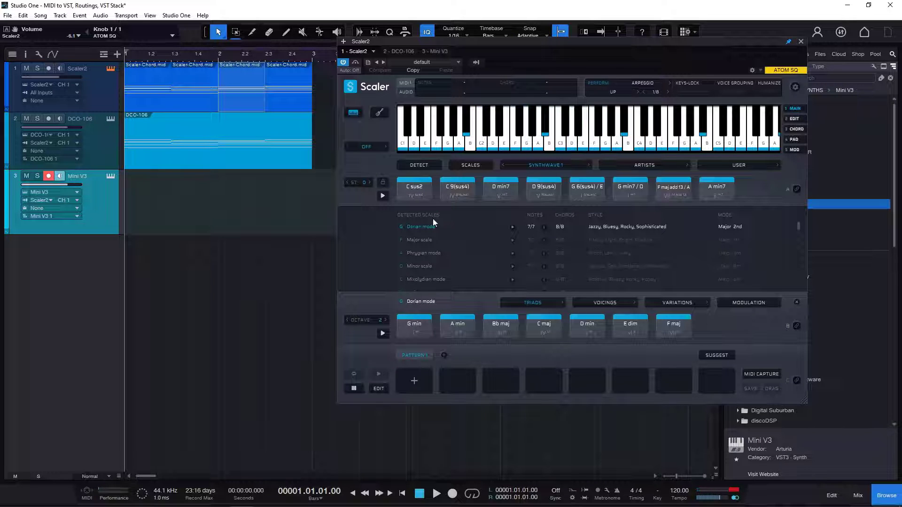
click(412, 195)
click(452, 494)
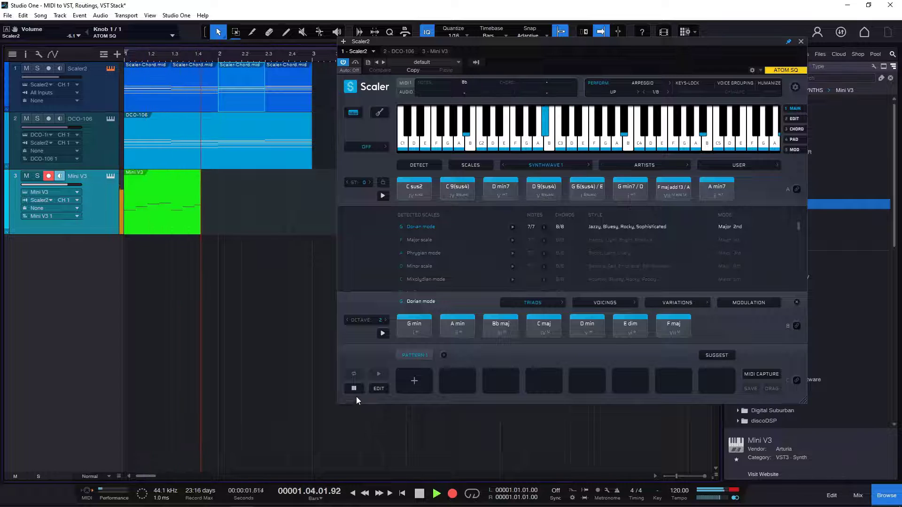
click(420, 494)
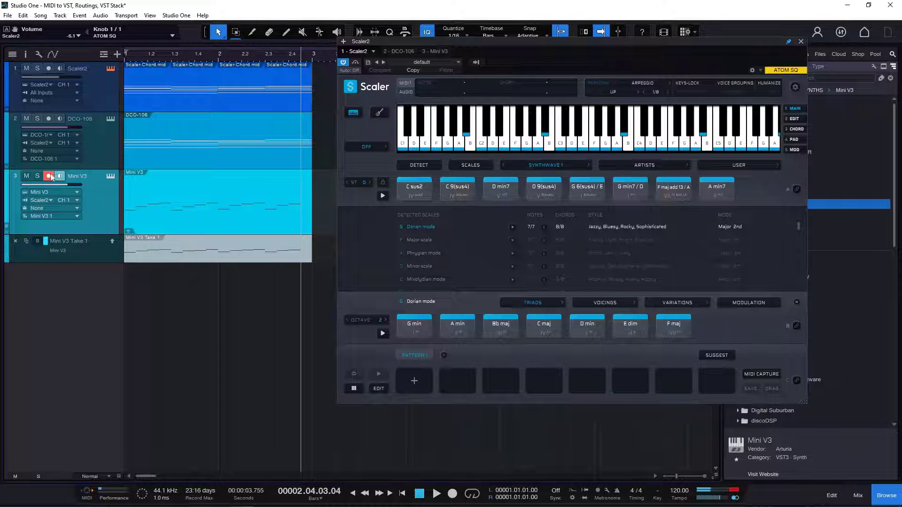
- Solo the Mini V3 track and play the recorded arpeggio from the start of the song
click(37, 176)
click(421, 493)
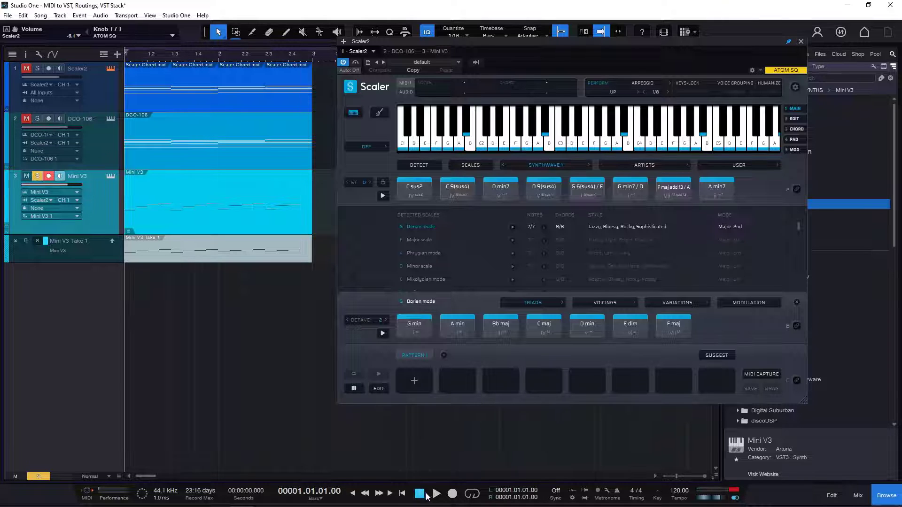
click(437, 493)
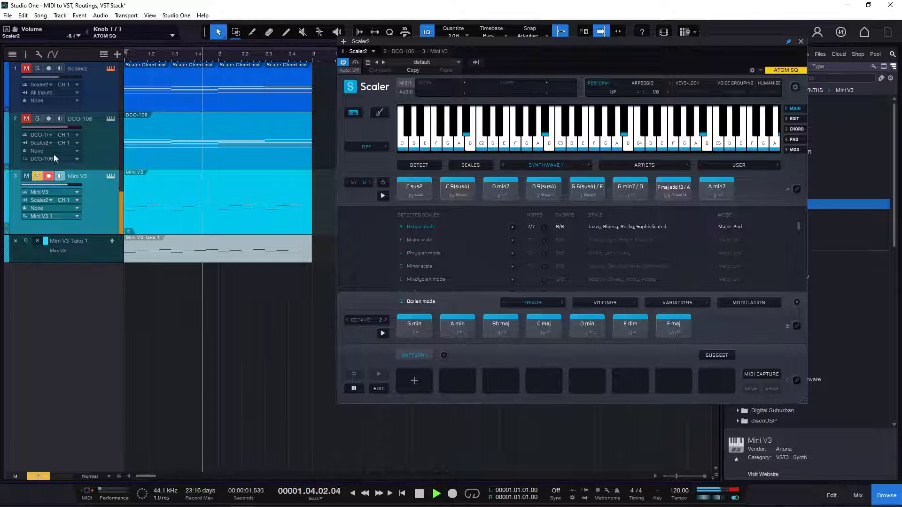
- Solo the DCO-106 track as well, lower its volume to -22.7 dB during playback, and stop
click(37, 120)
drag(68, 128, 44, 128)
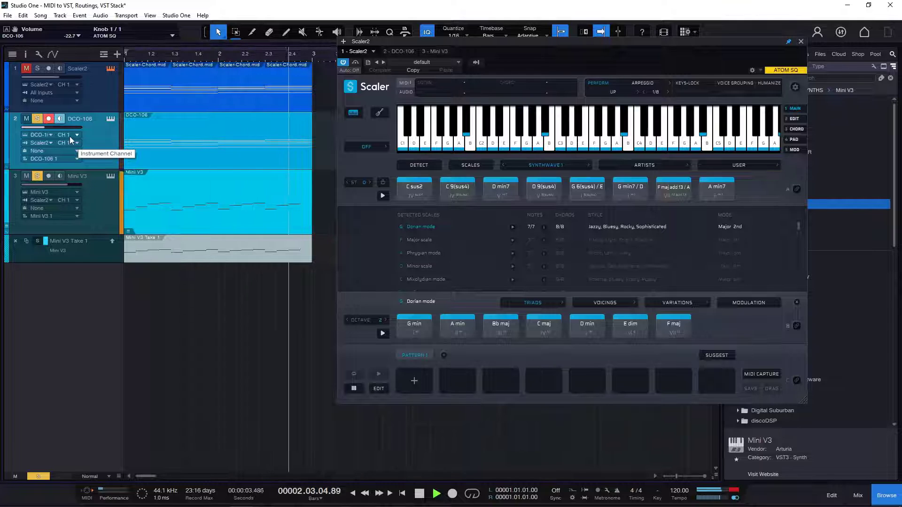
key(space)
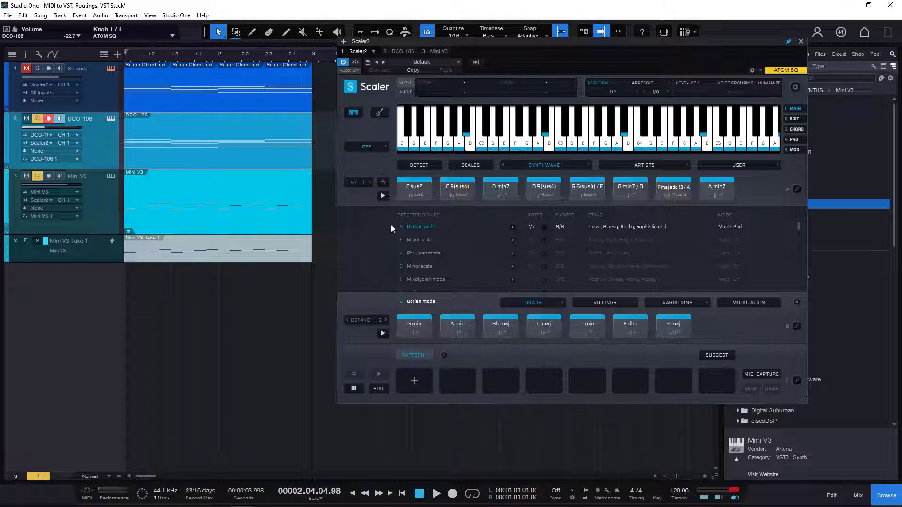
- Remove the Scaler2, DCO-106 and Mini V3 tracks together with their instruments
click(98, 83)
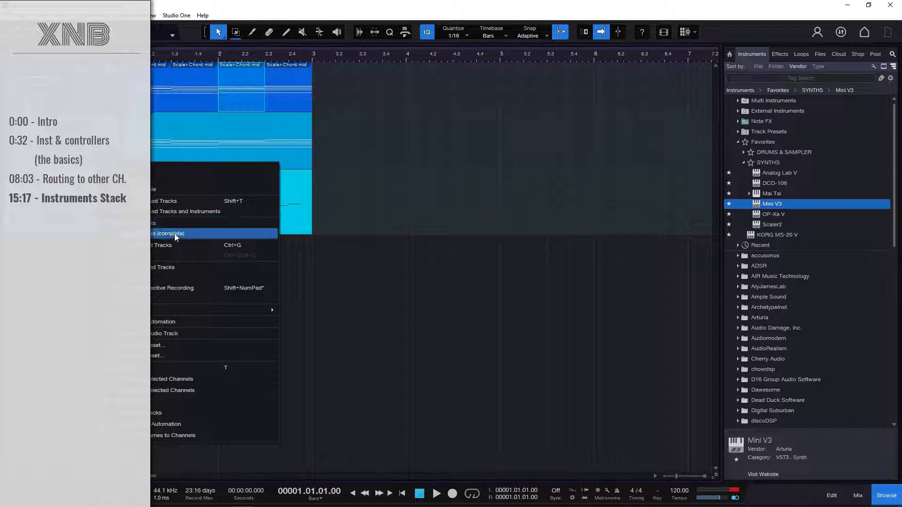
click(182, 212)
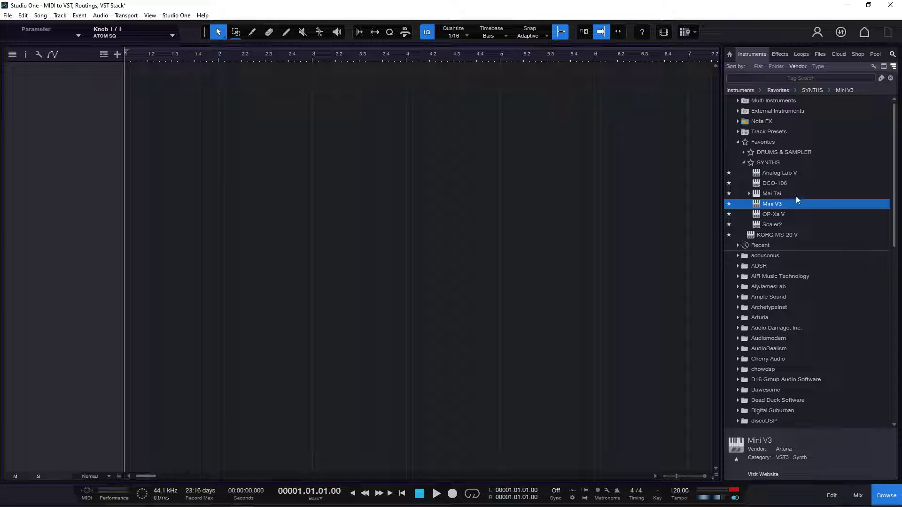
- Add DCO-106 from the favorite synths as a new instrument track and close its editor
click(782, 184)
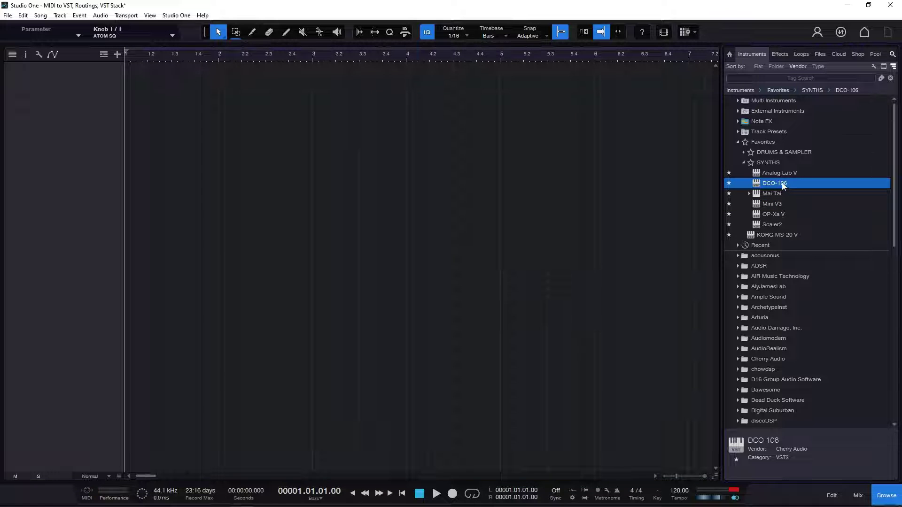
drag(784, 186, 63, 103)
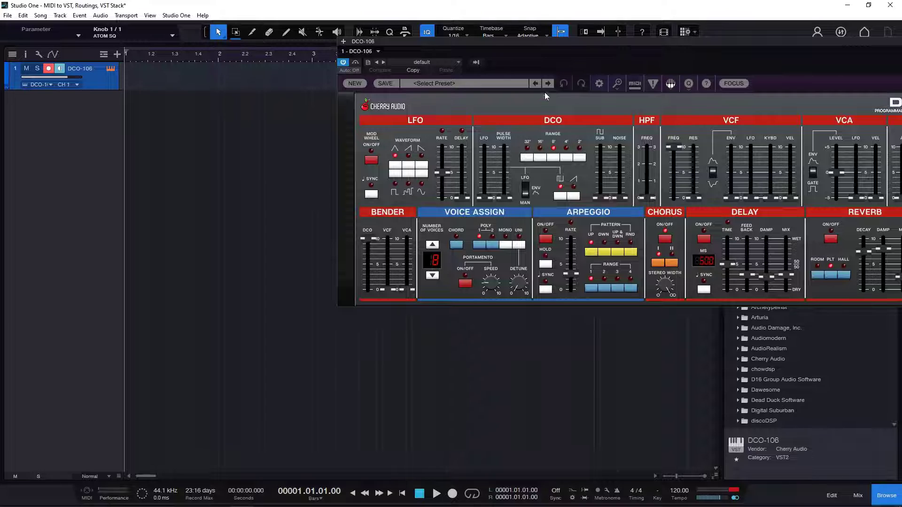
drag(566, 44, 332, 114)
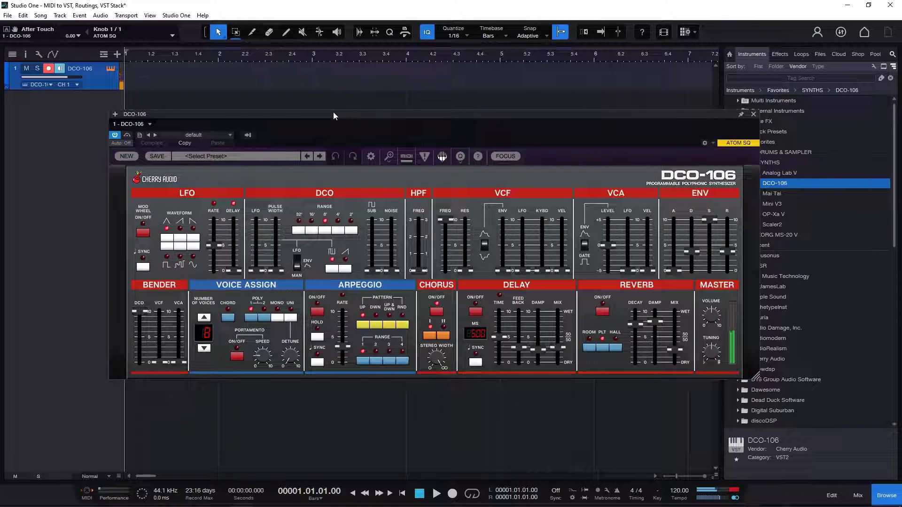
click(754, 114)
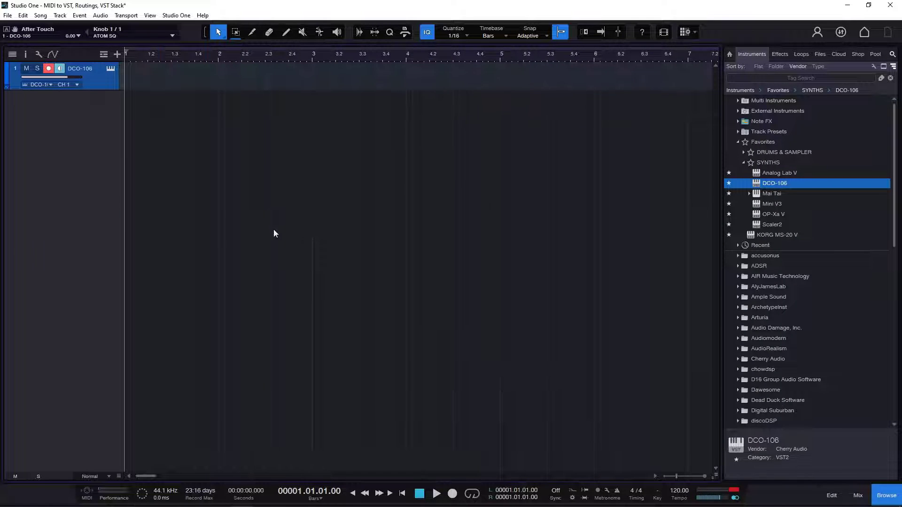
- Add Mini V3 on a separate second track and view its MIDI input choices
drag(793, 202, 68, 165)
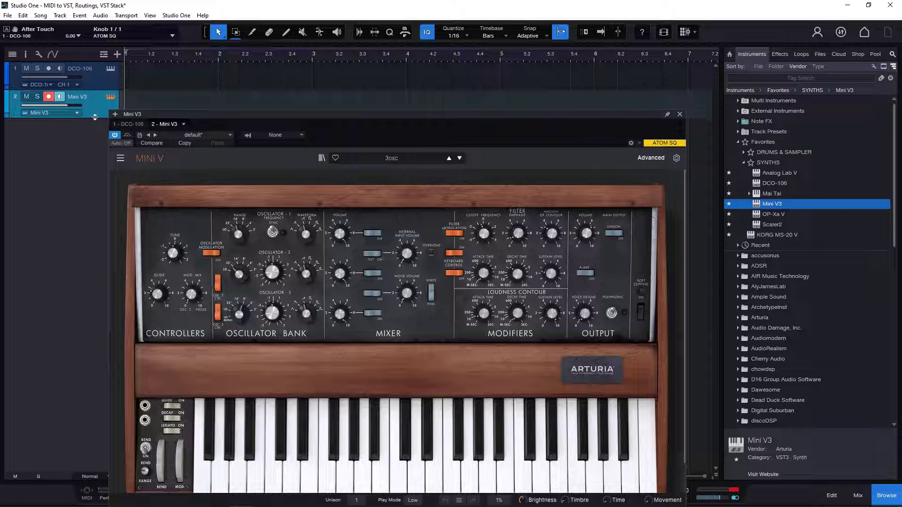
drag(95, 117, 95, 165)
click(53, 121)
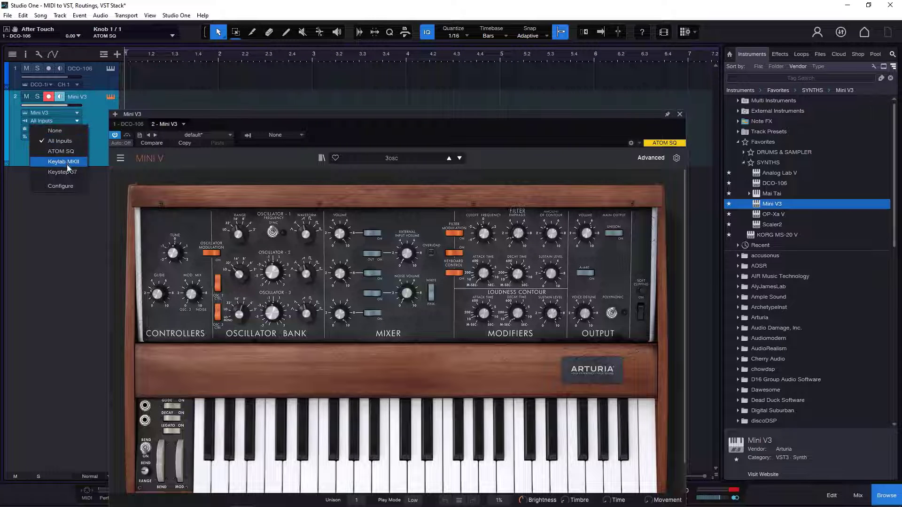
click(92, 116)
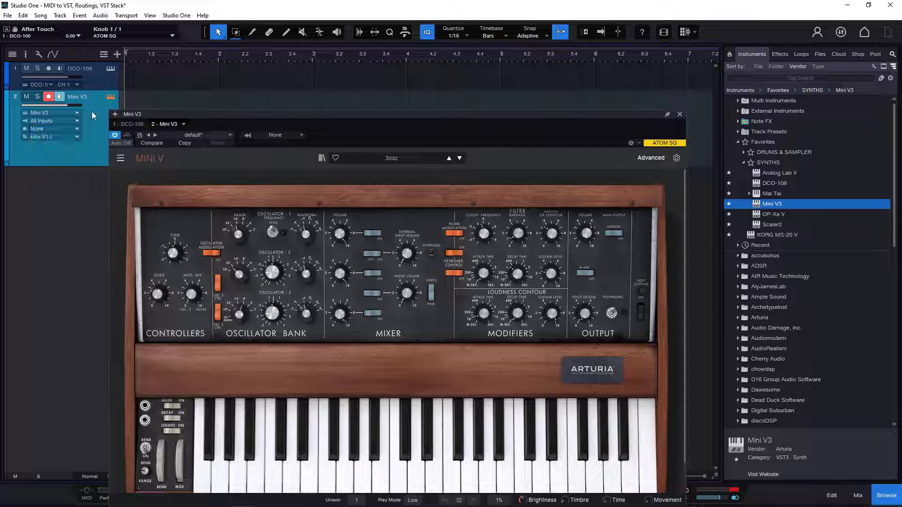
- Remove the separate Mini V3 track together with its instrument and close the DCO-106 editor
drag(94, 164, 90, 80)
click(90, 81)
right_click(95, 100)
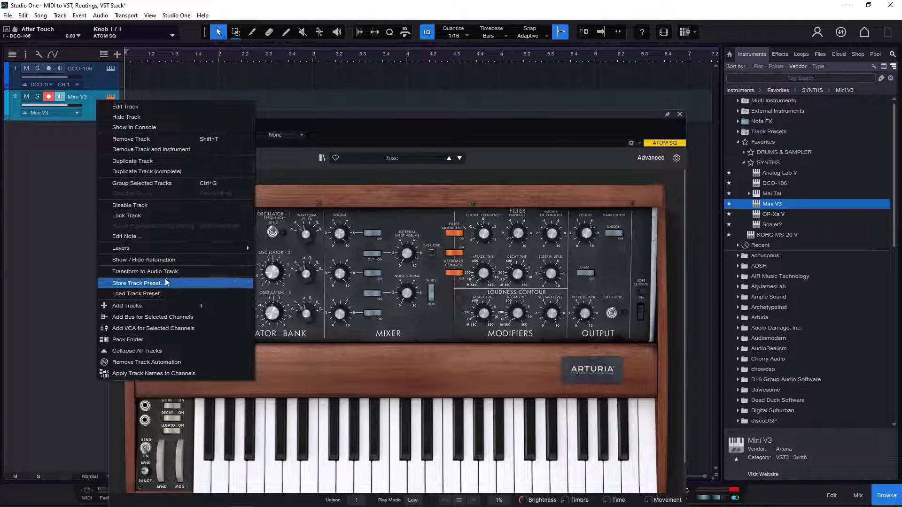
click(155, 150)
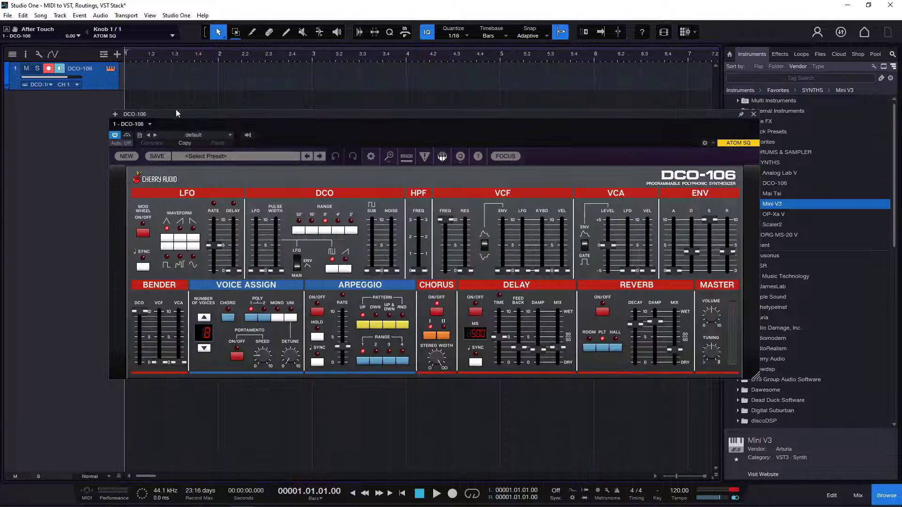
click(754, 115)
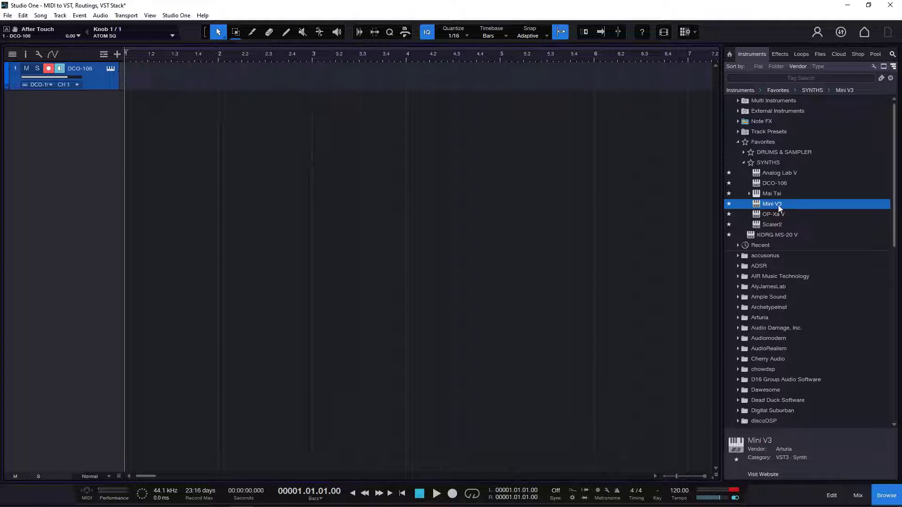
- Combine Mini V3 with DCO-106 into a Multi Instrument on the DCO-106 track, and open Mini V3's editor
drag(779, 208, 90, 79)
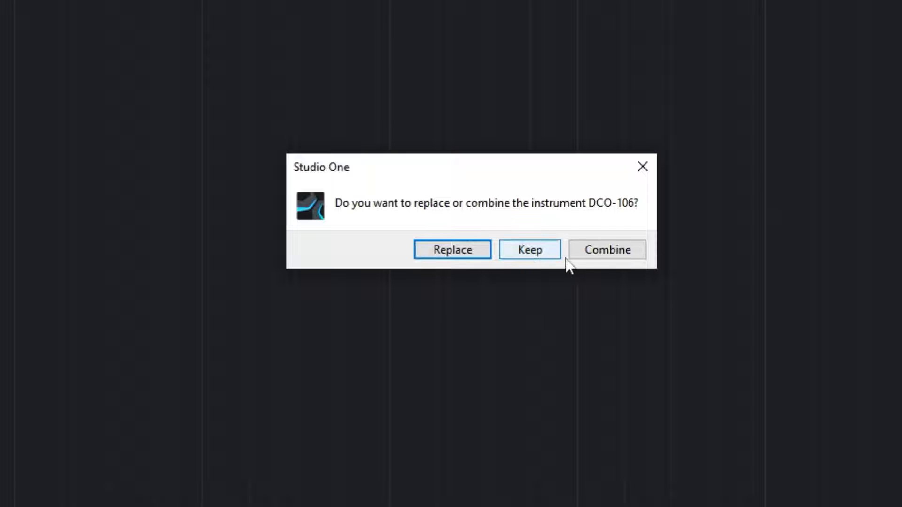
click(613, 261)
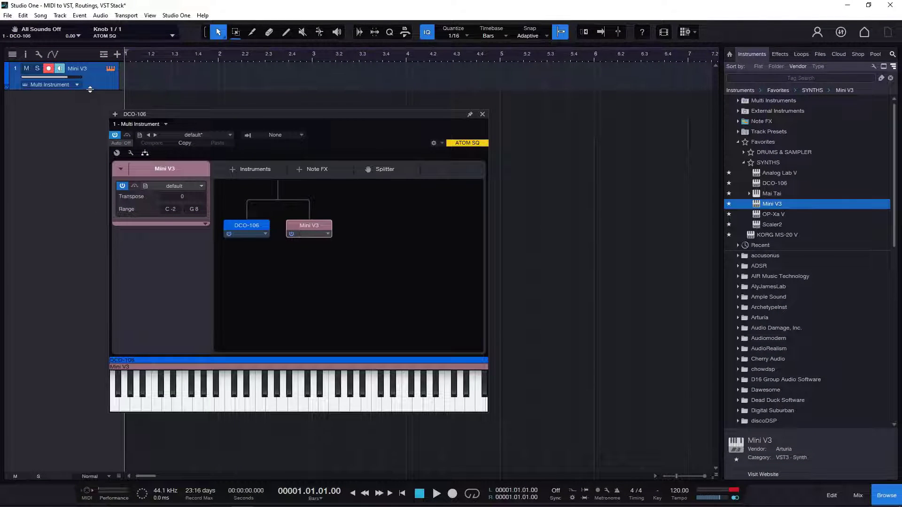
drag(89, 89, 94, 124)
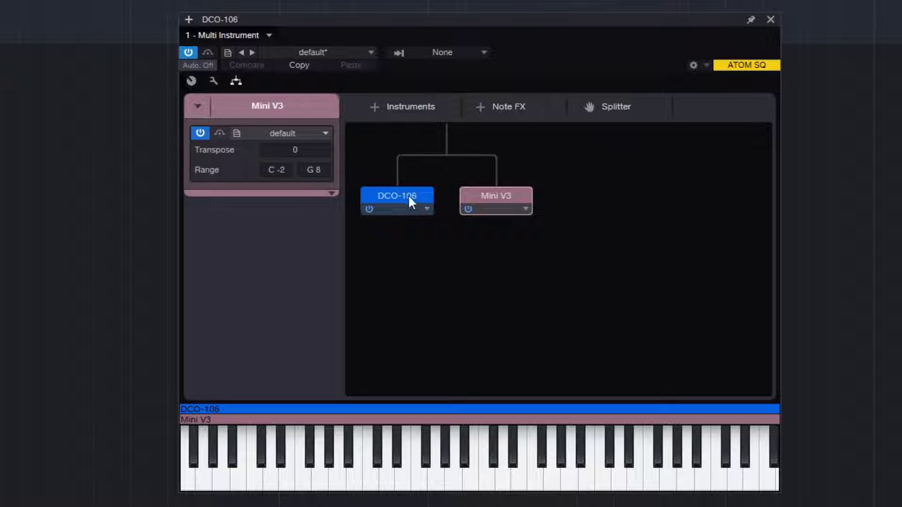
double_click(498, 194)
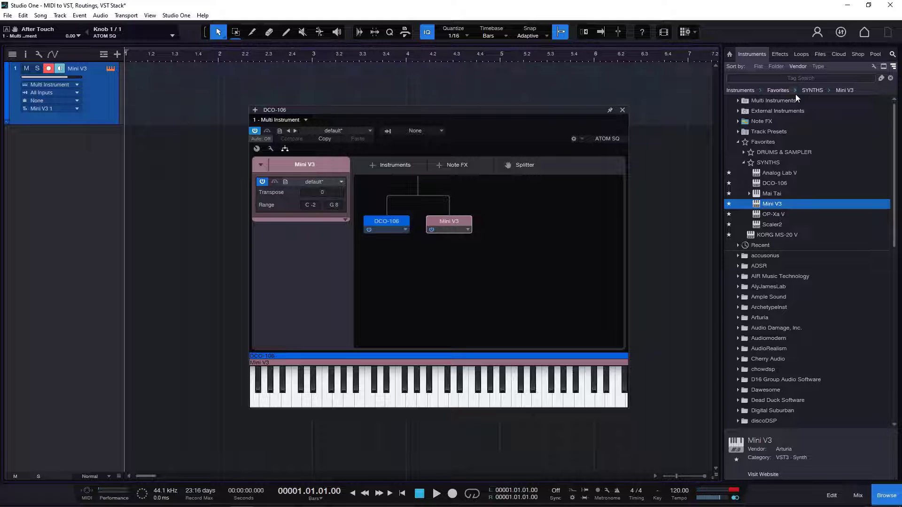
- Add Serum_x64 from Xfer Records to the Multi Instrument track by combining it with the existing synths
scroll(780, 308, down, 15)
click(819, 397)
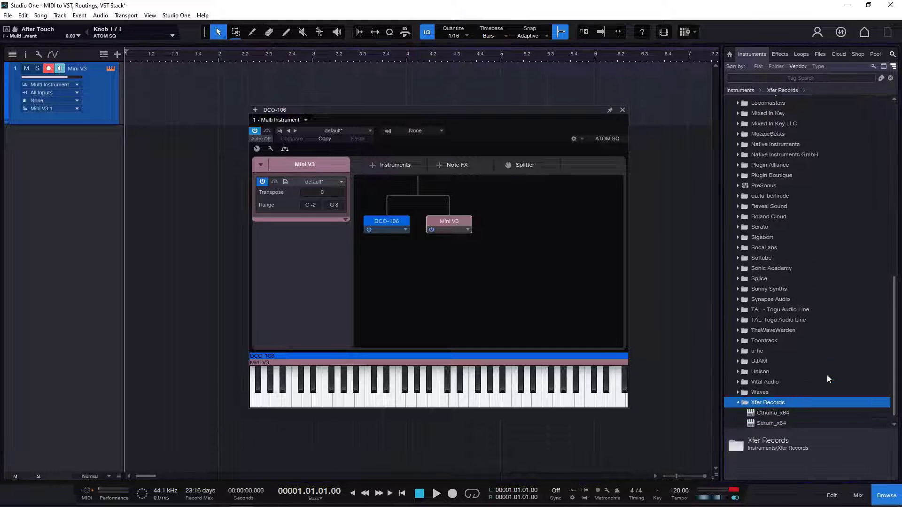
drag(771, 413, 95, 97)
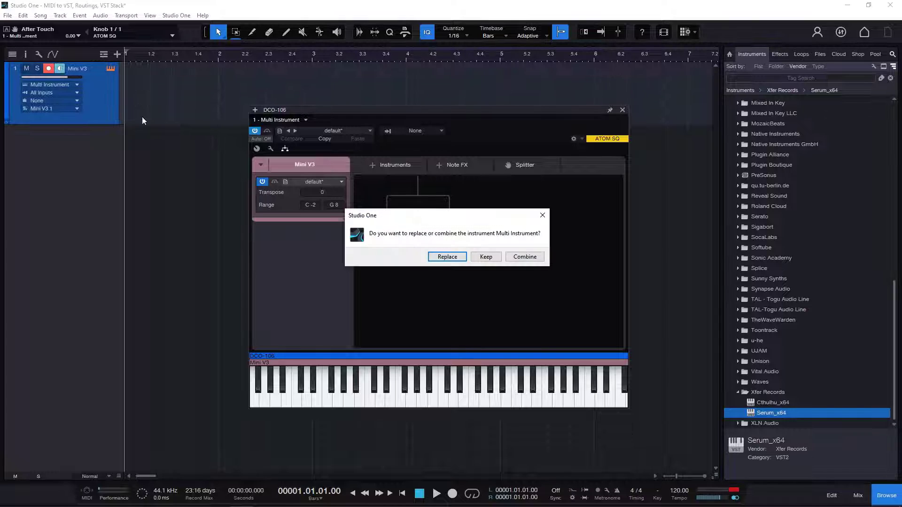
click(524, 257)
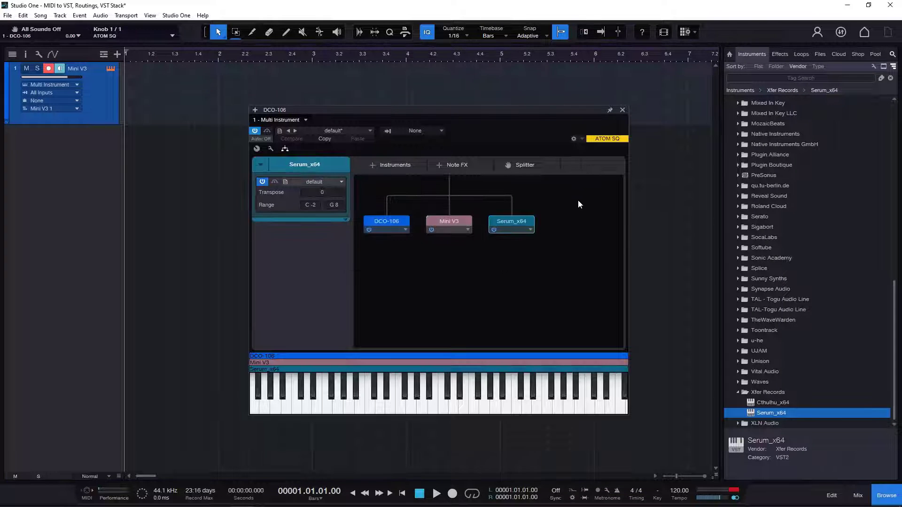
drag(521, 121, 495, 104)
scroll(837, 170, up, 6)
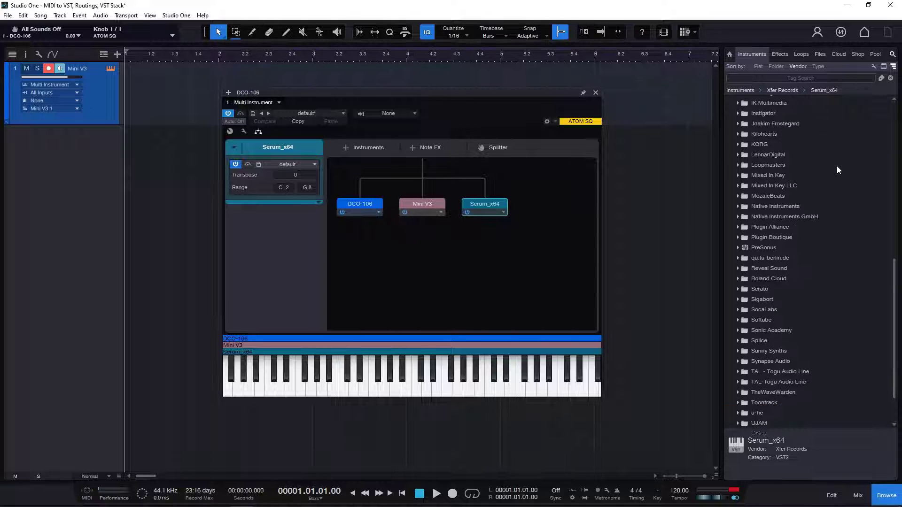
scroll(836, 165, up, 8)
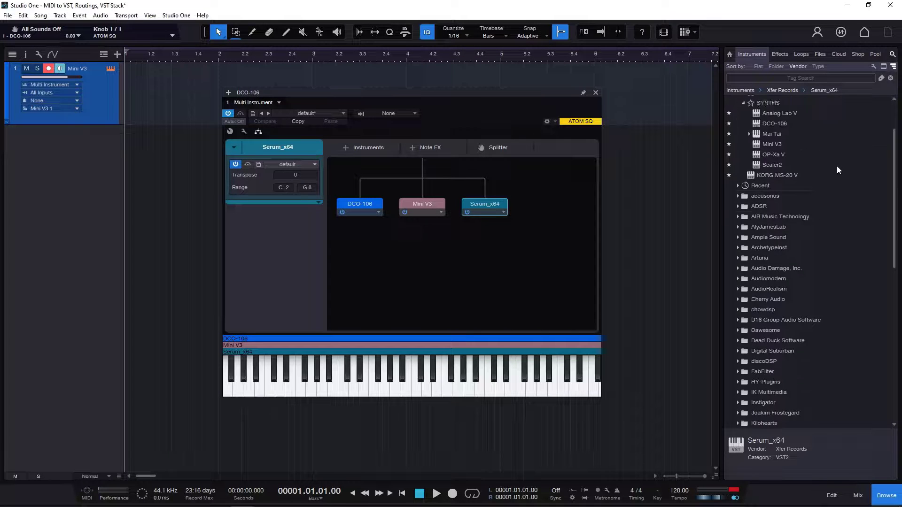
- Set Serum_x64's master volume to 56% (-14.9 dB) and return to the Multi Instrument layout
double_click(483, 204)
drag(552, 87, 552, 94)
click(579, 49)
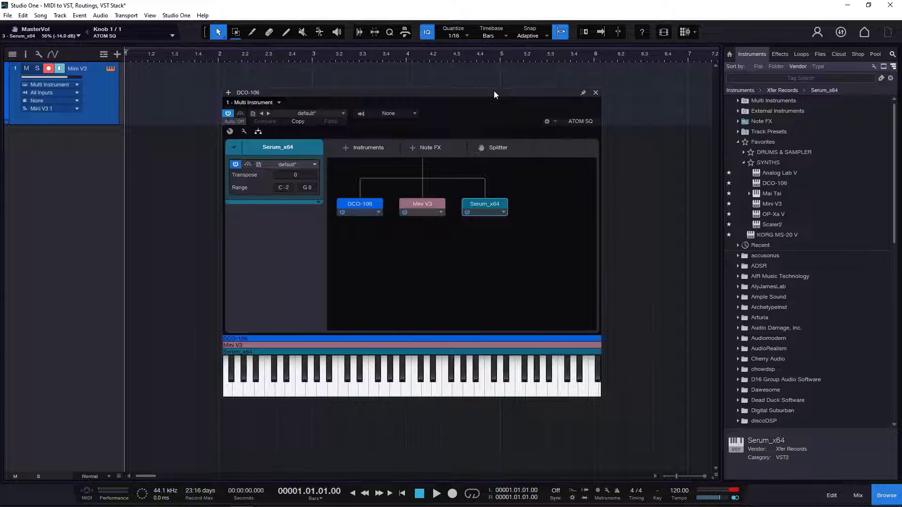
drag(494, 92, 528, 90)
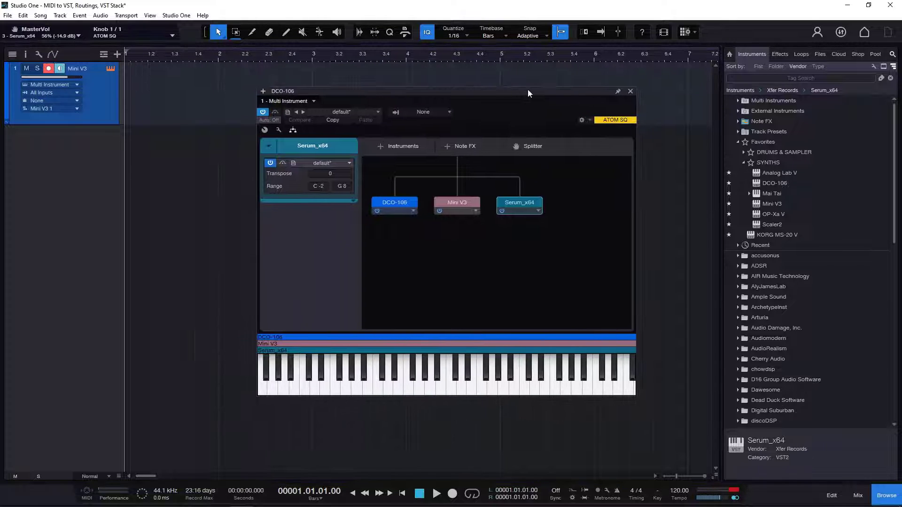
- Examine the channel controls of DCO-106 and Mini V3 in the Multi Instrument, and view DCO-106's editor
click(397, 201)
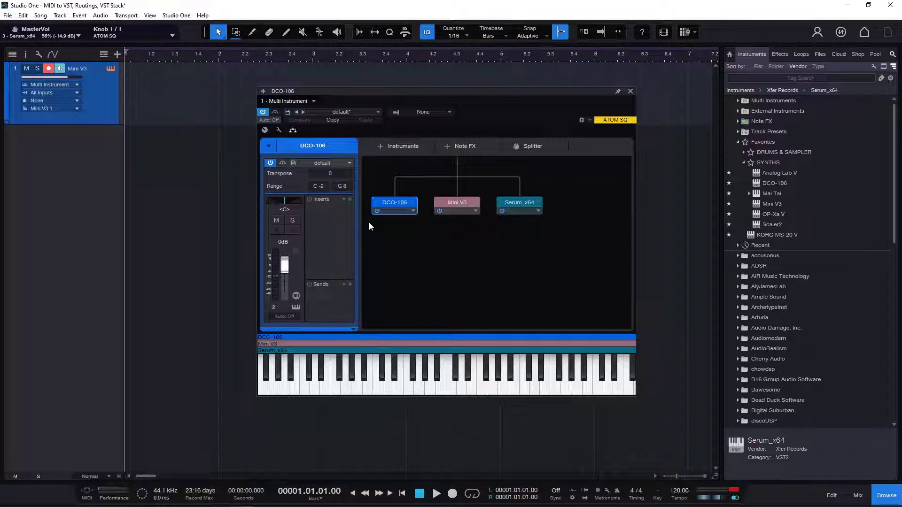
click(463, 200)
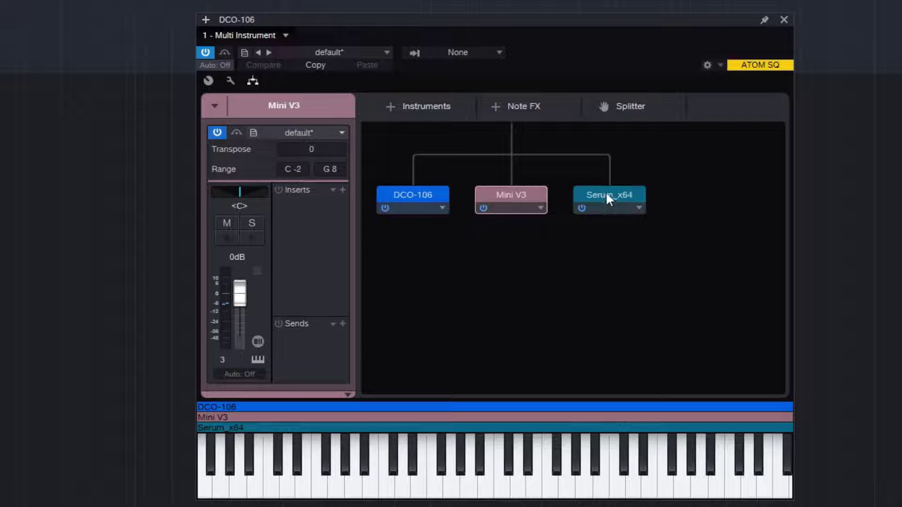
double_click(420, 197)
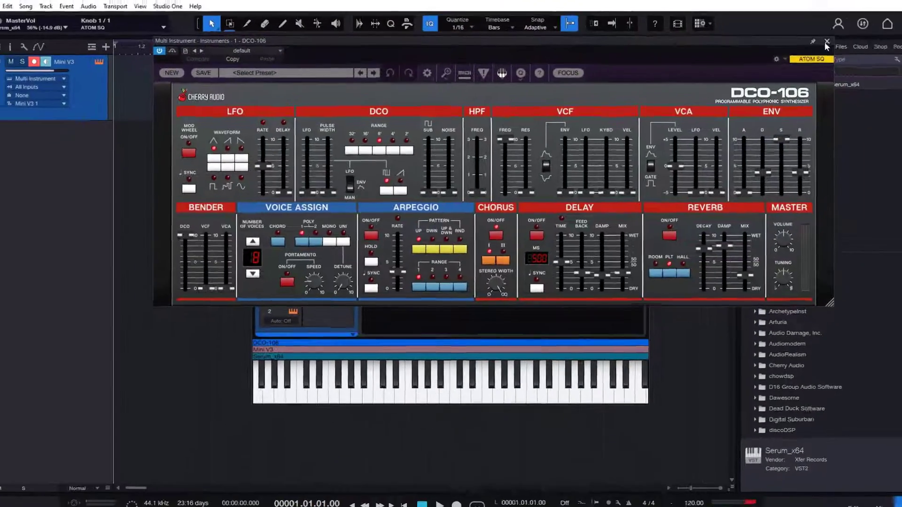
click(826, 42)
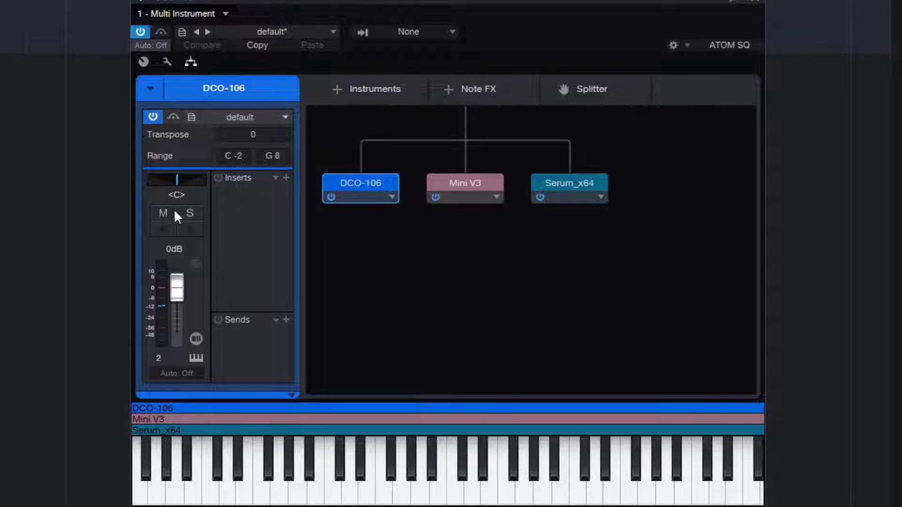
- Compare the pan, volume, insert and send controls of DCO-106, Mini V3 and Serum_x64
drag(174, 182, 206, 182)
click(457, 182)
click(595, 190)
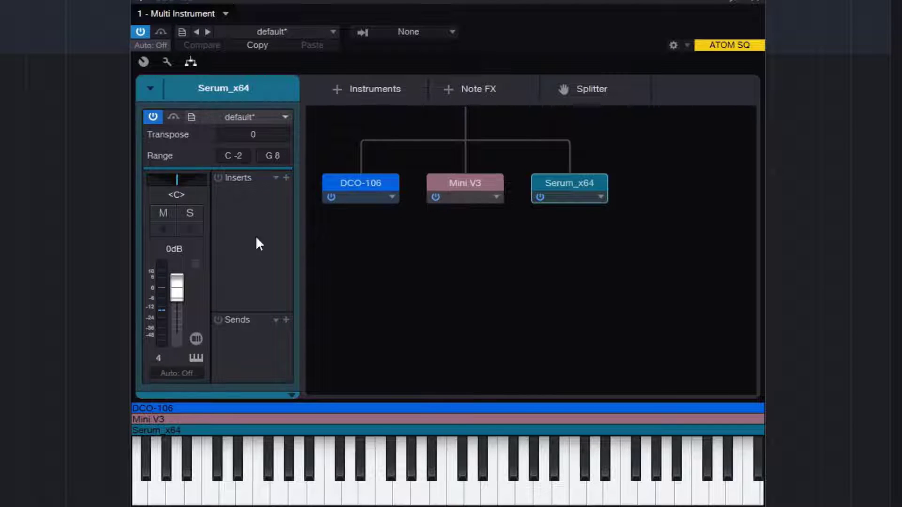
- Lower the Serum_x64 channel volume to -11.7 dB in the Multi Instrument editor, and check reopening the editor from its track before closing it
drag(178, 288, 172, 310)
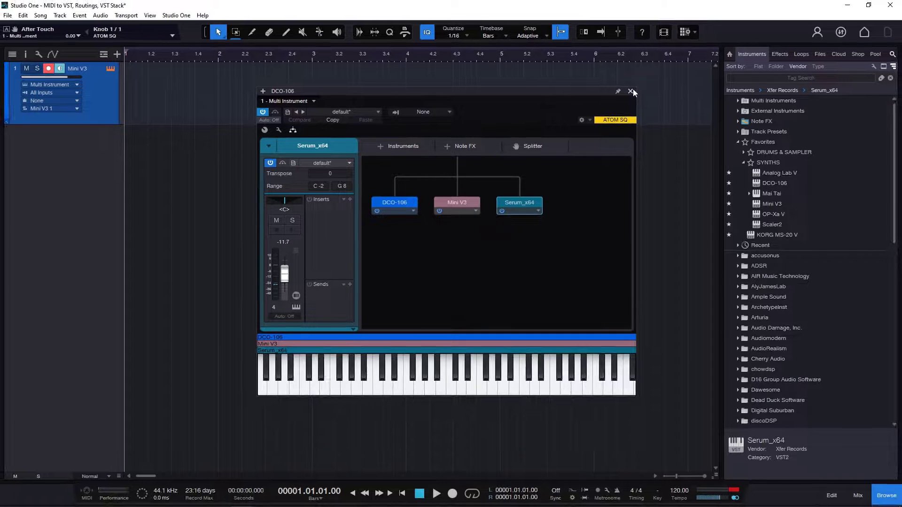
click(631, 91)
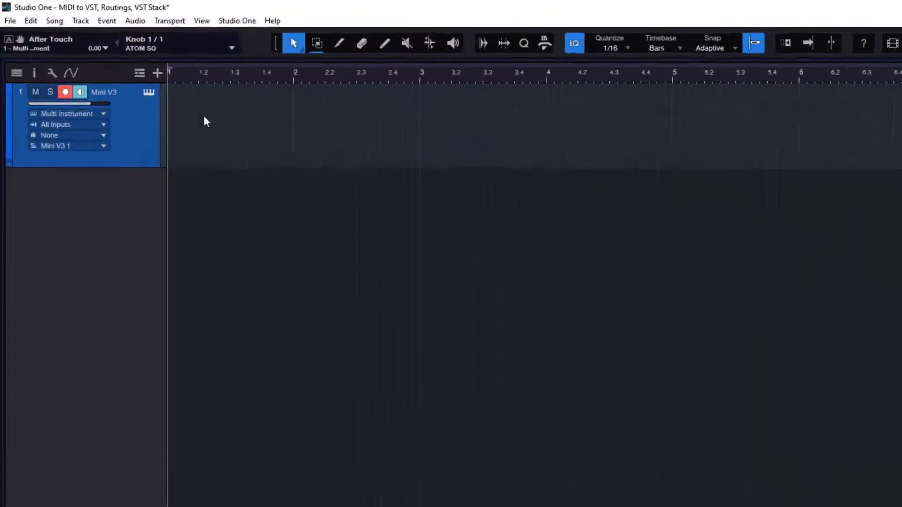
click(187, 118)
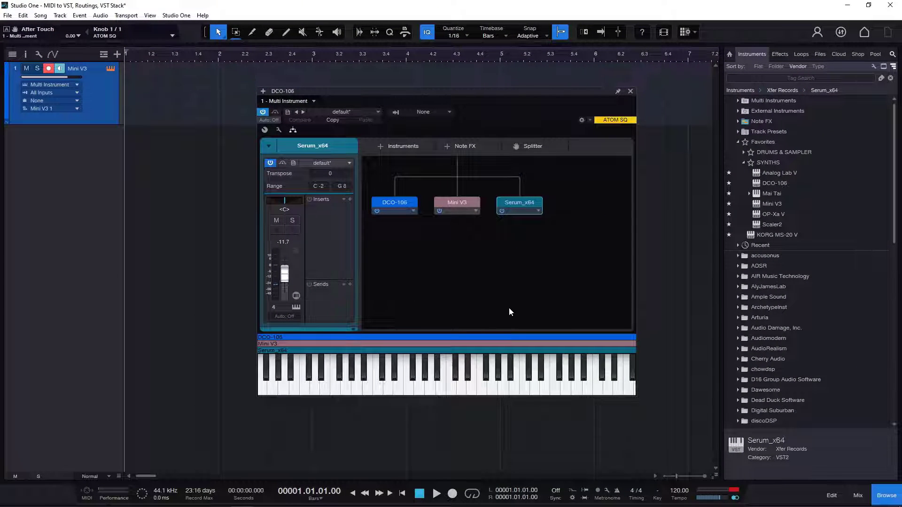
click(630, 91)
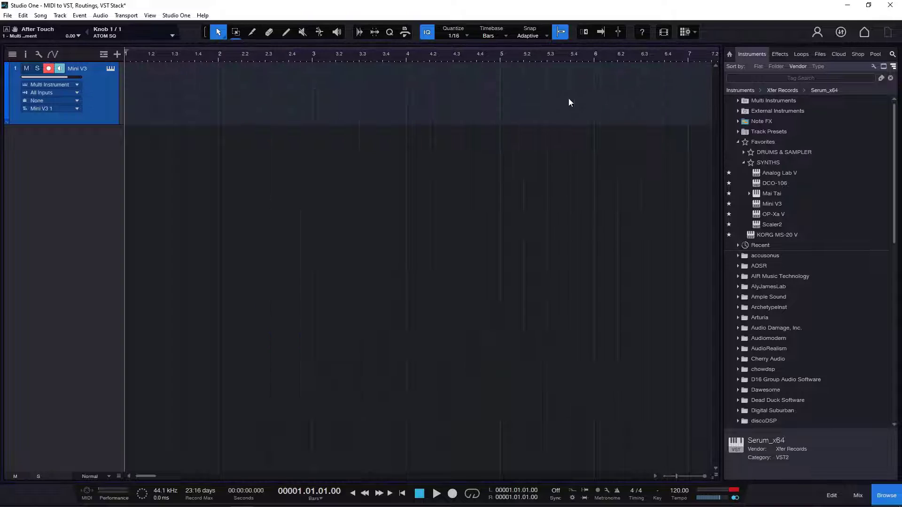
- Show the mixer, check that the Multi Instrument editor opens from its channel, and expand that channel into its individual synth channels
click(856, 496)
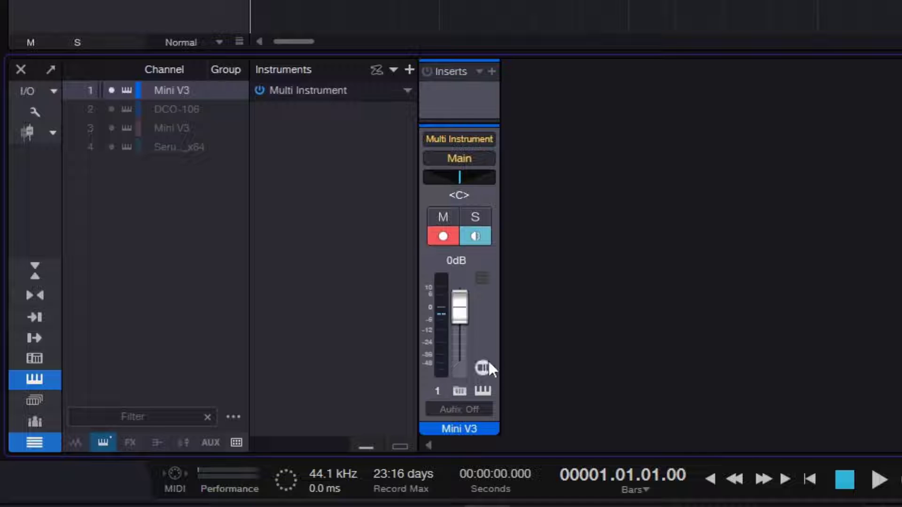
click(487, 389)
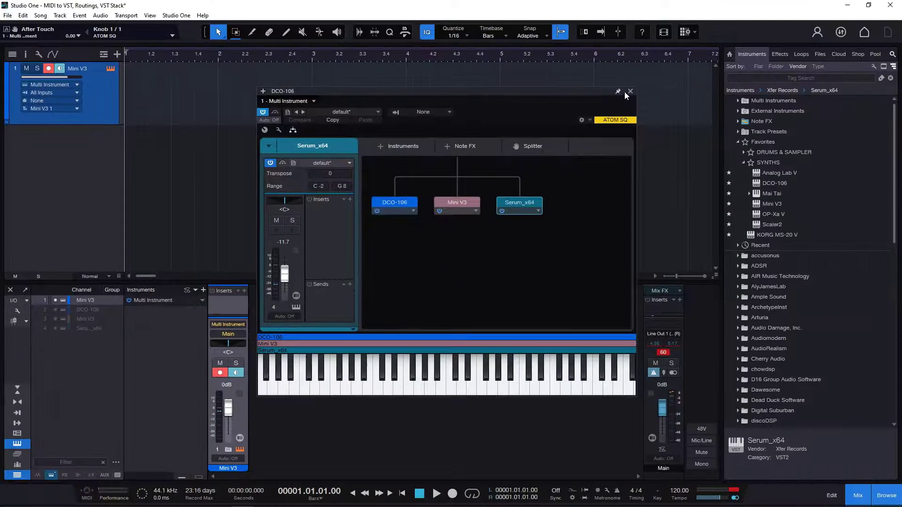
click(626, 92)
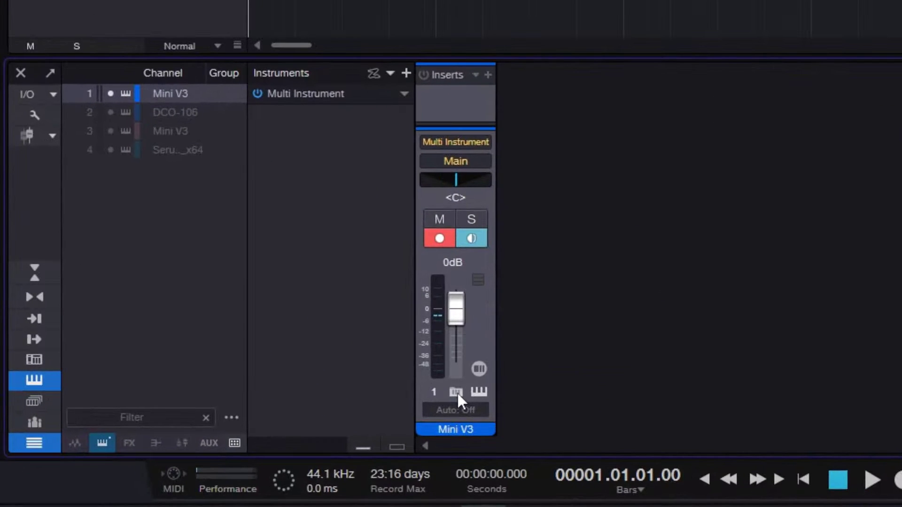
click(229, 450)
click(456, 392)
click(456, 393)
click(456, 393)
click(456, 393)
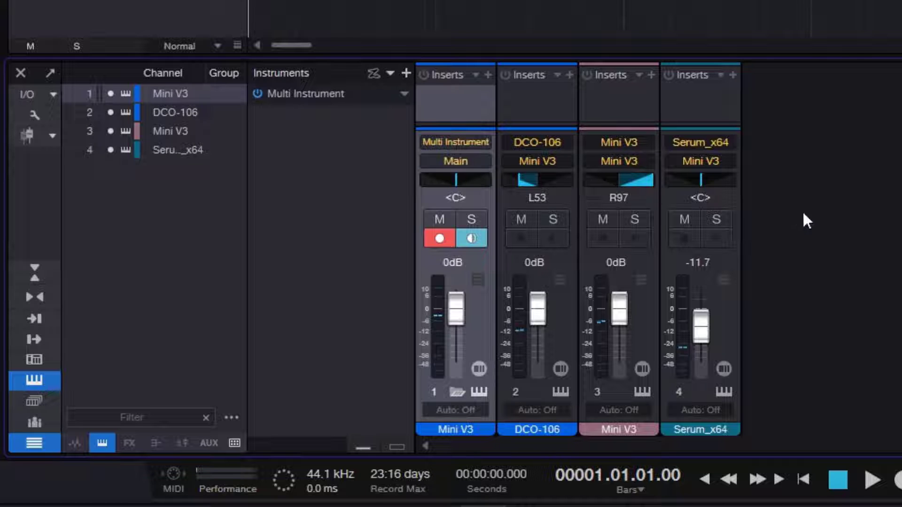
- Rename the Multi Instrument's main mixer channel as STACK and pan the DCO-106 channel to L29
double_click(455, 429)
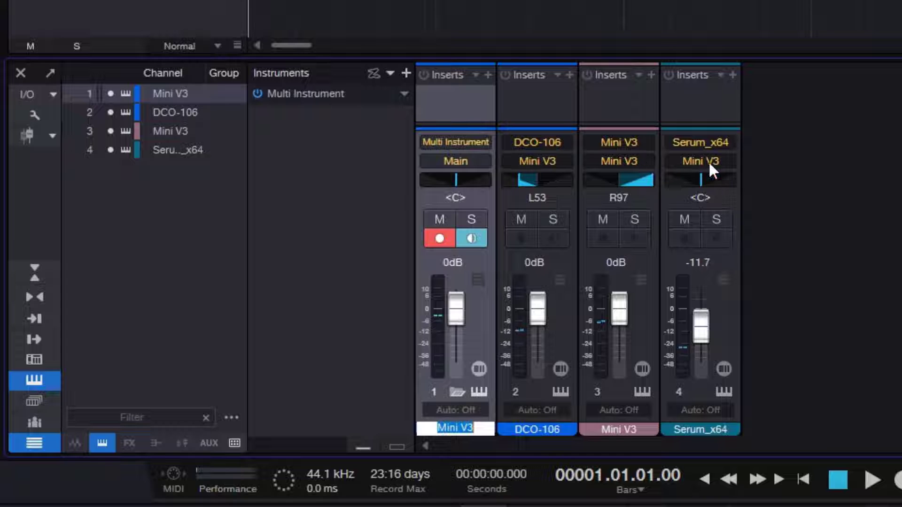
key(Return)
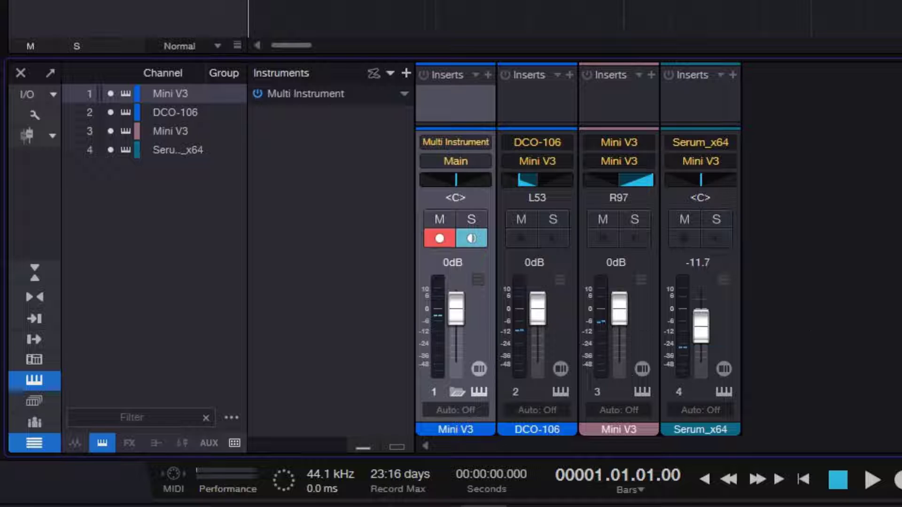
double_click(488, 431)
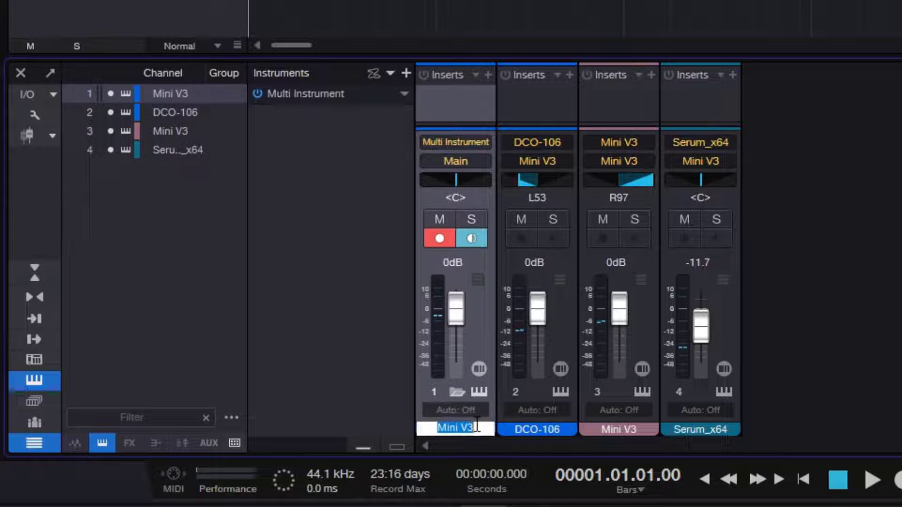
text(STACK)
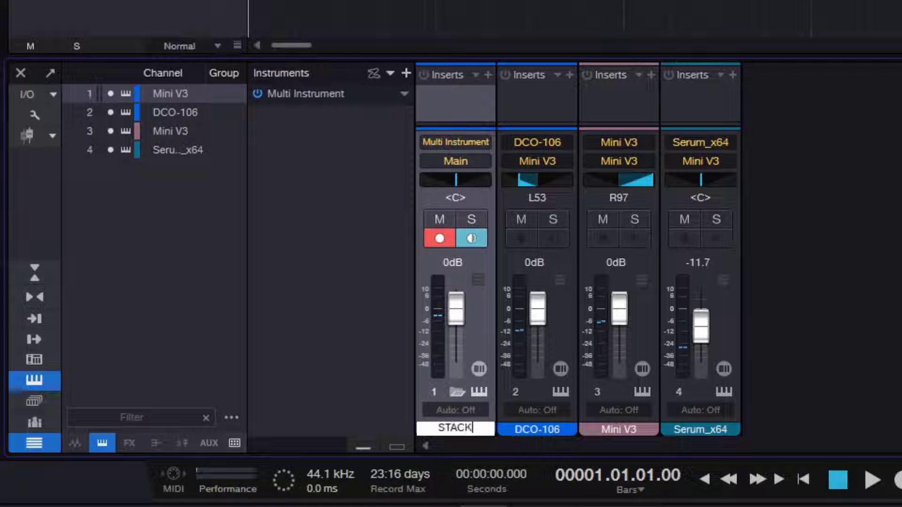
key(Return)
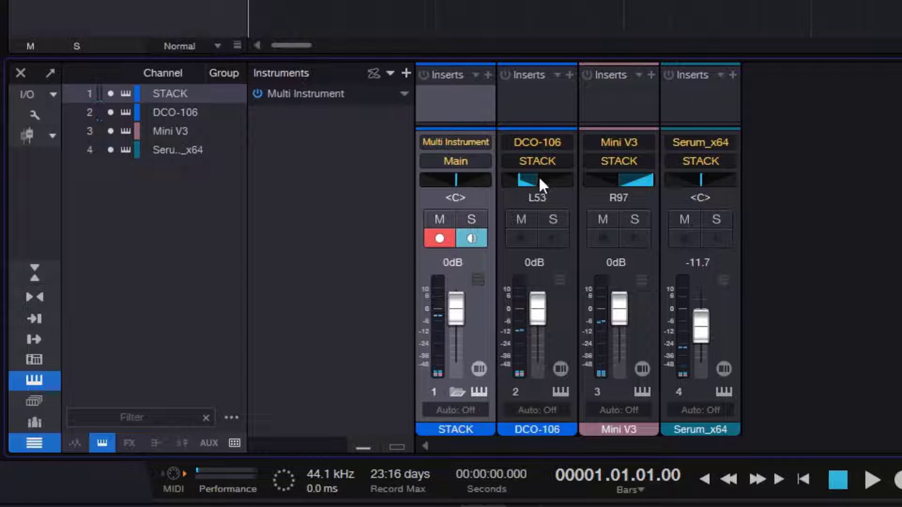
drag(538, 178, 527, 183)
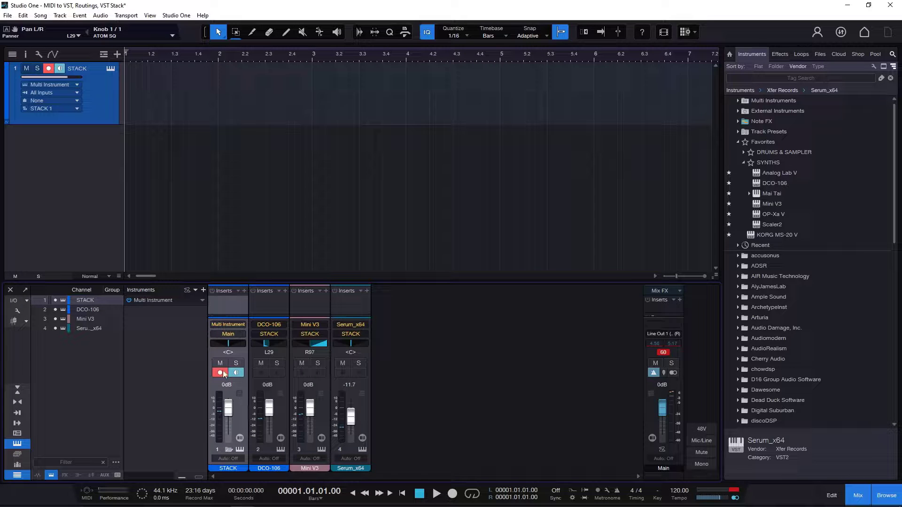
- Review the options for adding instruments and Note FX in the STACK channel's Multi Instrument editor, and close the editor
click(240, 450)
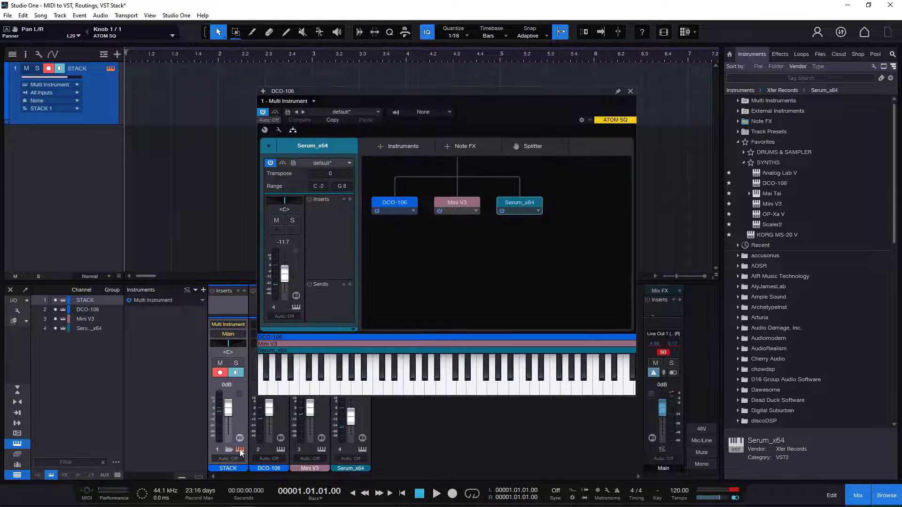
click(410, 146)
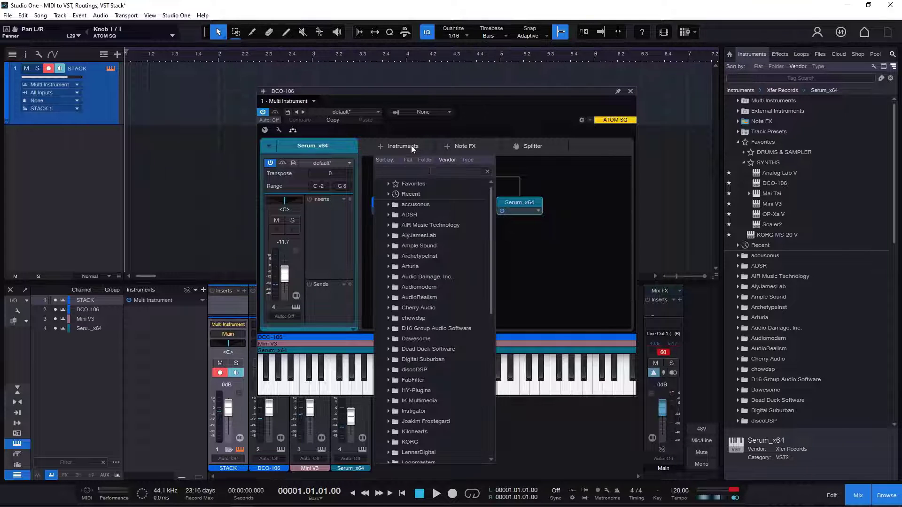
click(530, 107)
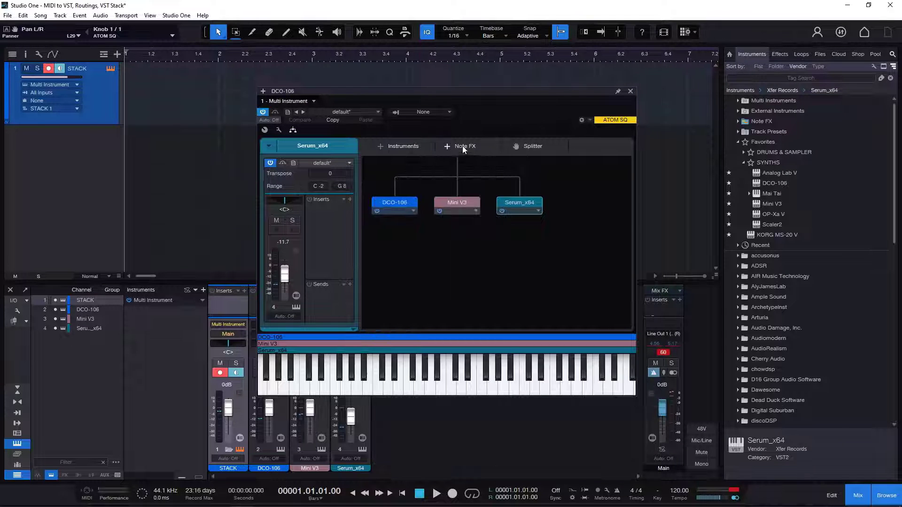
click(463, 147)
click(494, 119)
click(631, 92)
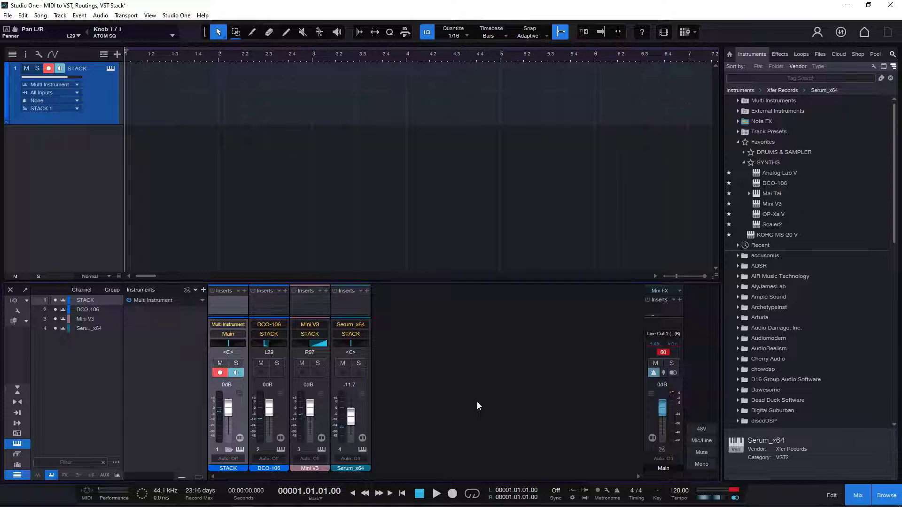